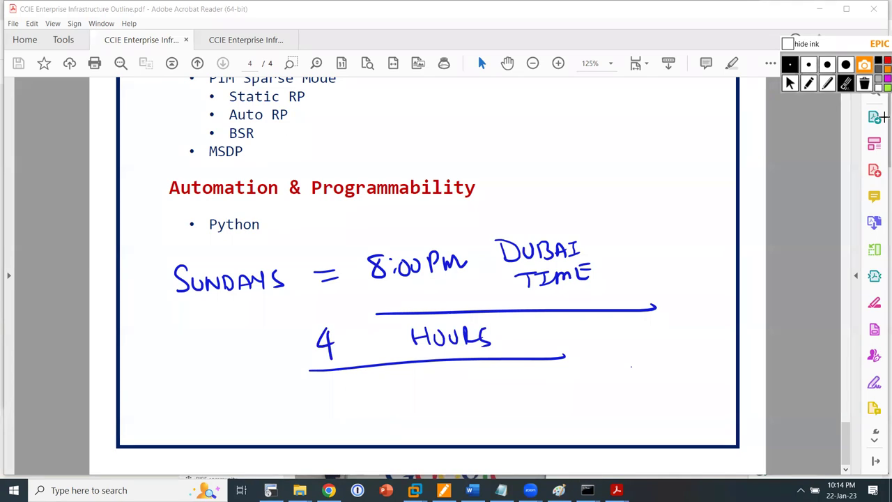
# Clear all handwritten ink notes from the outline page and switch to the Chrome browser.
pyautogui.click(791, 83)
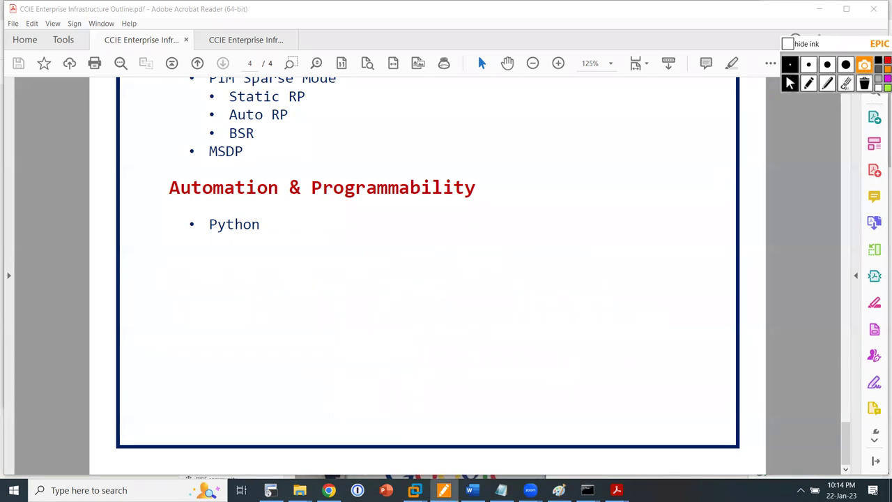
pyautogui.click(328, 490)
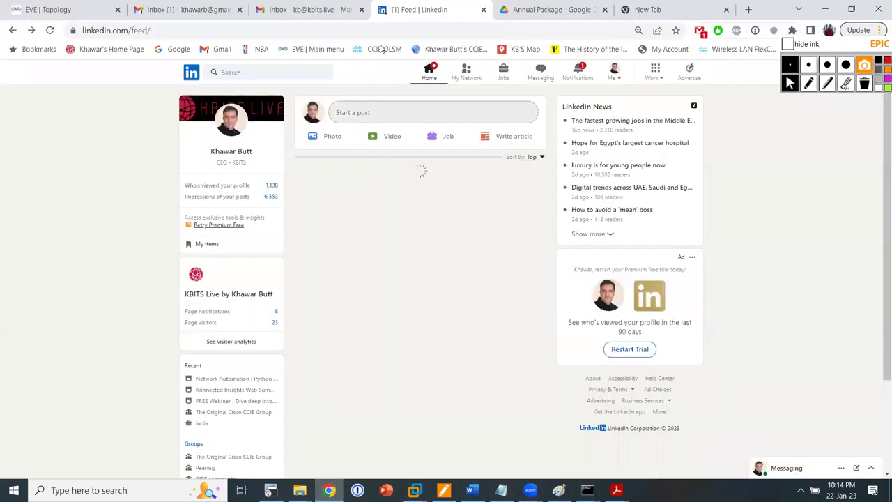
# Open the kbits.live site in a new browser tab.
pyautogui.click(710, 6)
pyautogui.write('kbits.live')
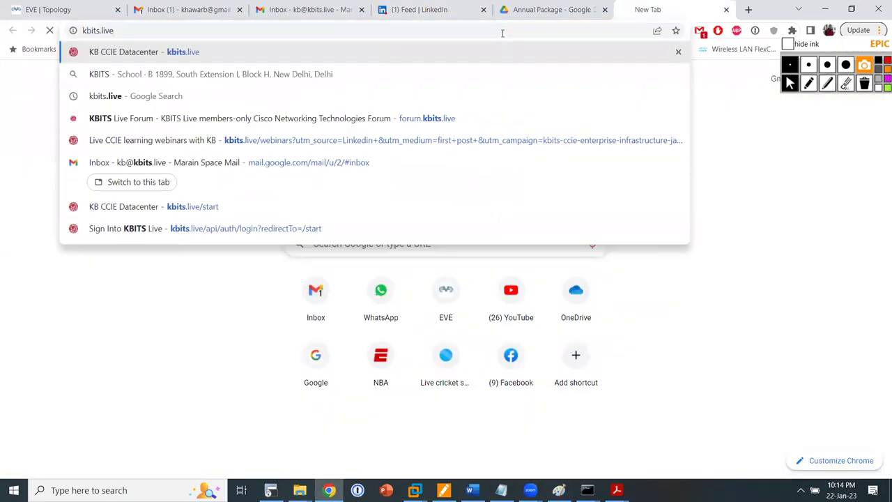
pyautogui.press('Return')
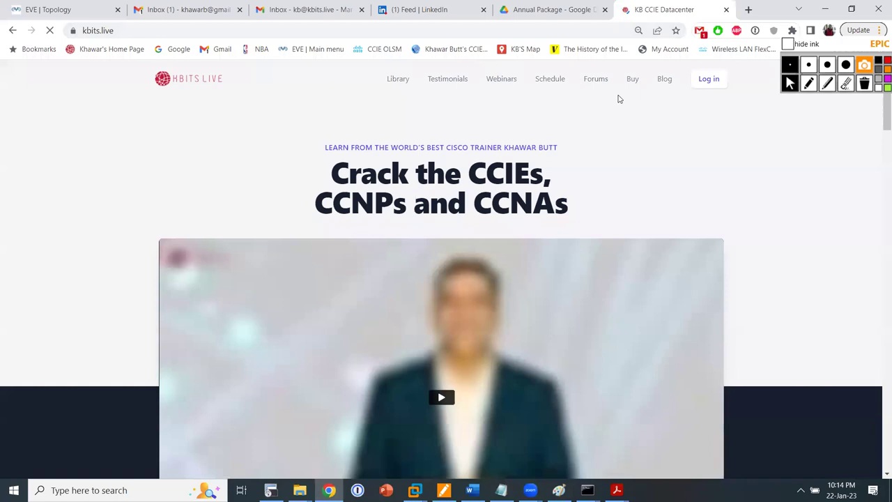
# Log in with the account e-mail address and the emailed verification code.
pyautogui.click(709, 80)
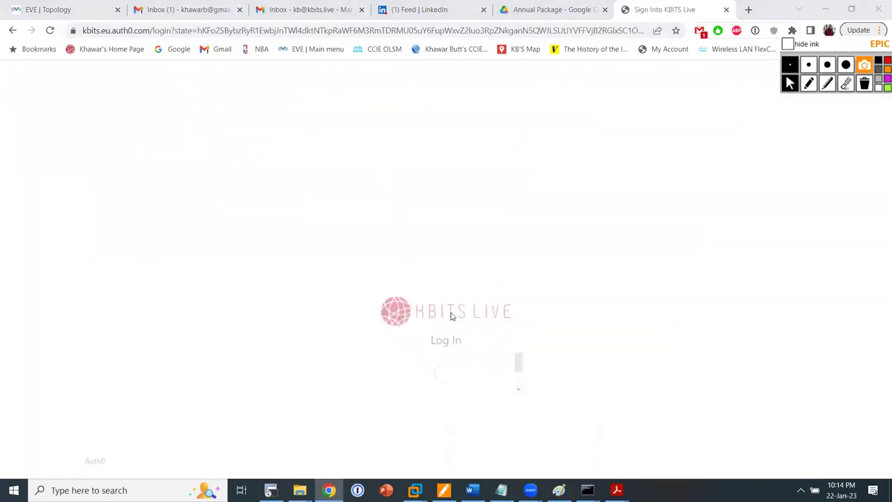
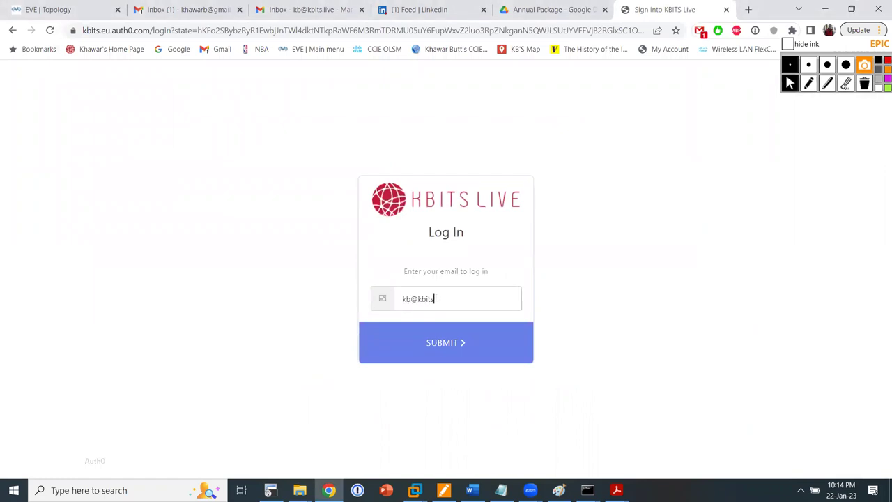
pyautogui.click(442, 342)
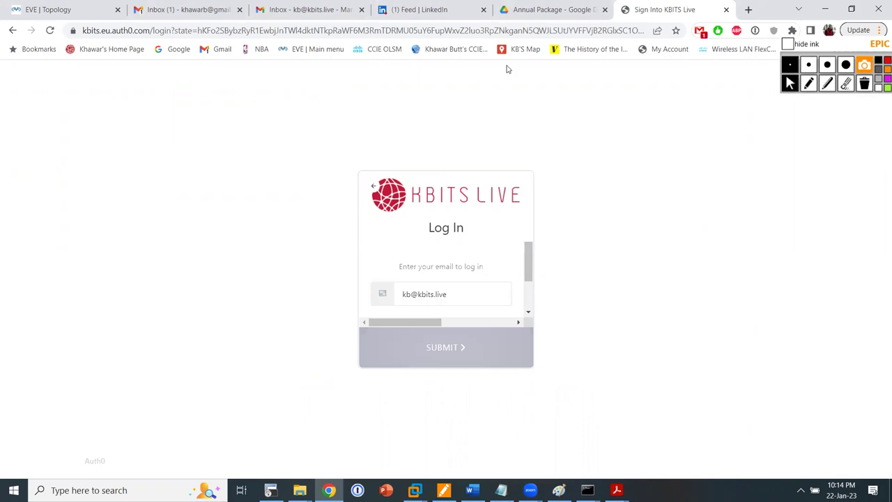
pyautogui.click(448, 283)
pyautogui.click(432, 371)
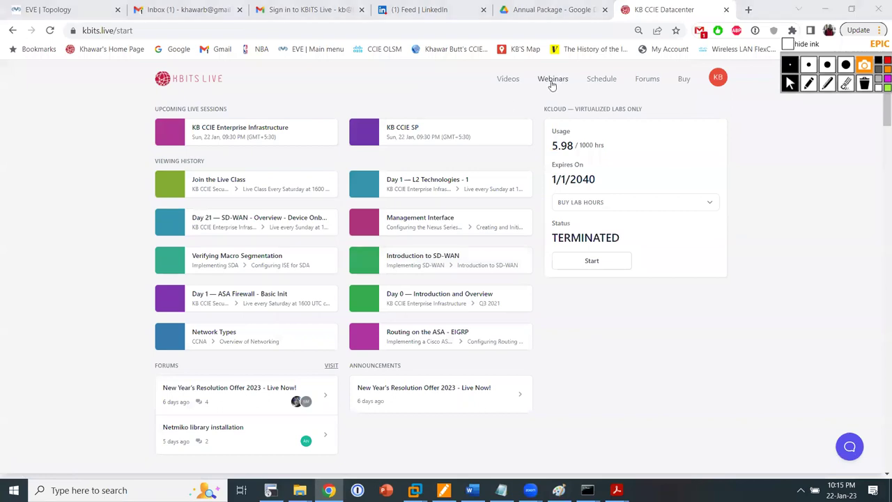
# In Videos, switch the course from the Super Lab to KB CCIE Enterprise Infrastructure.
pyautogui.click(507, 82)
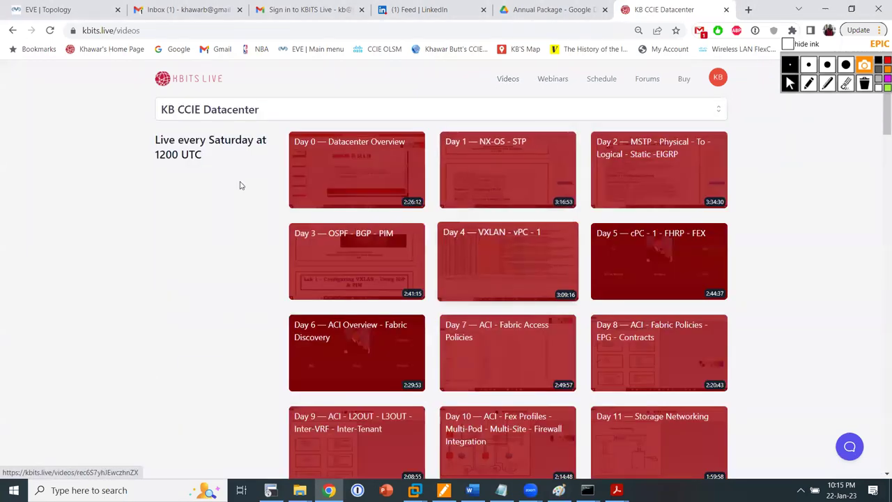
pyautogui.click(289, 118)
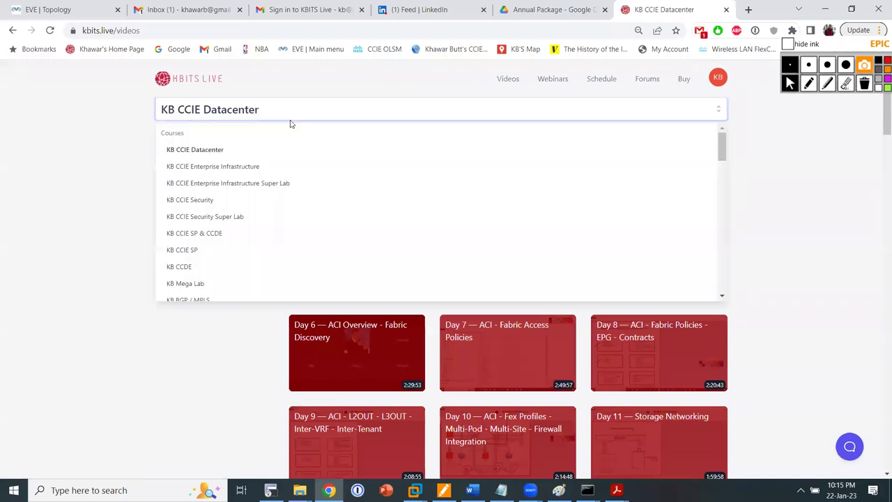
pyautogui.click(219, 184)
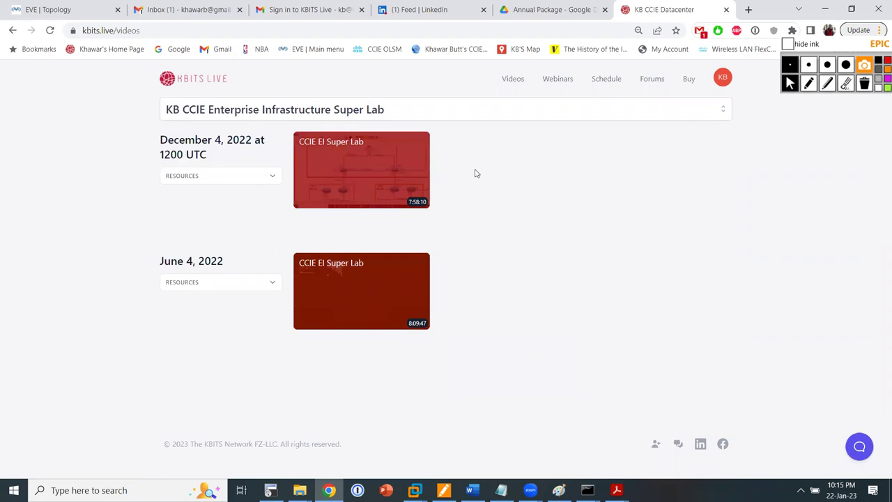
pyautogui.click(463, 112)
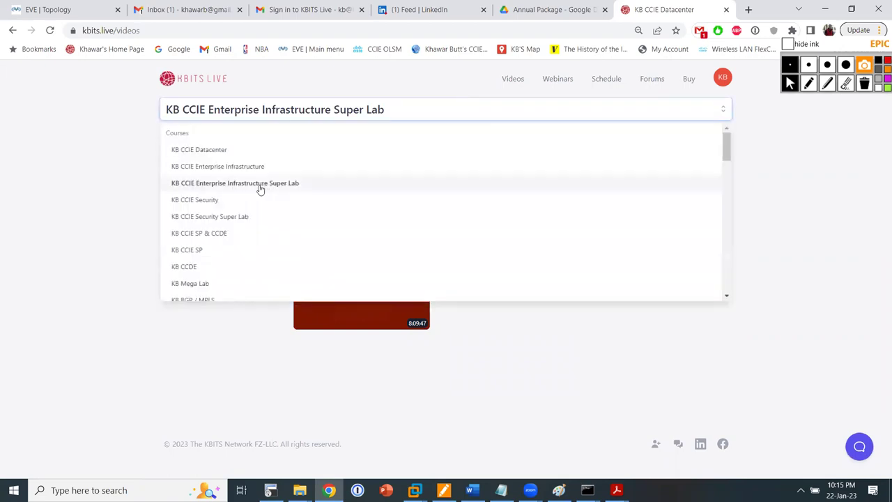
pyautogui.click(245, 167)
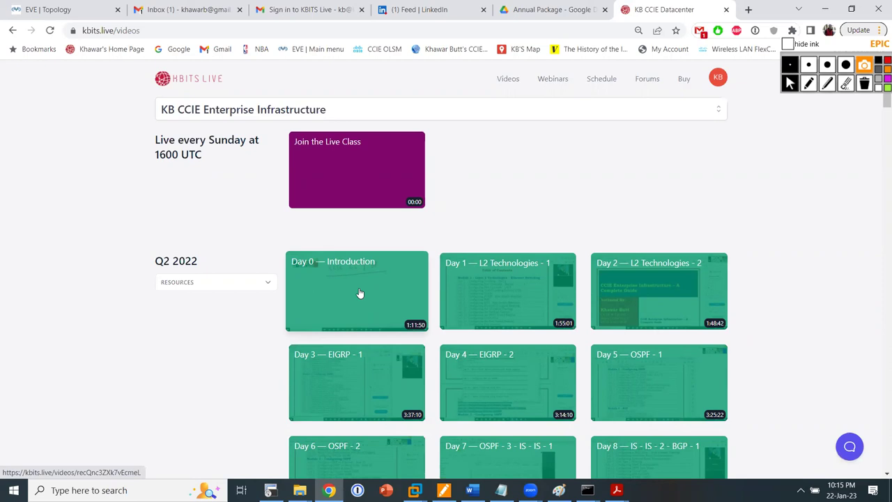
# Expand the Q2 2022 resources and browse the files and Day 0 to Day 27 recordings.
pyautogui.click(238, 281)
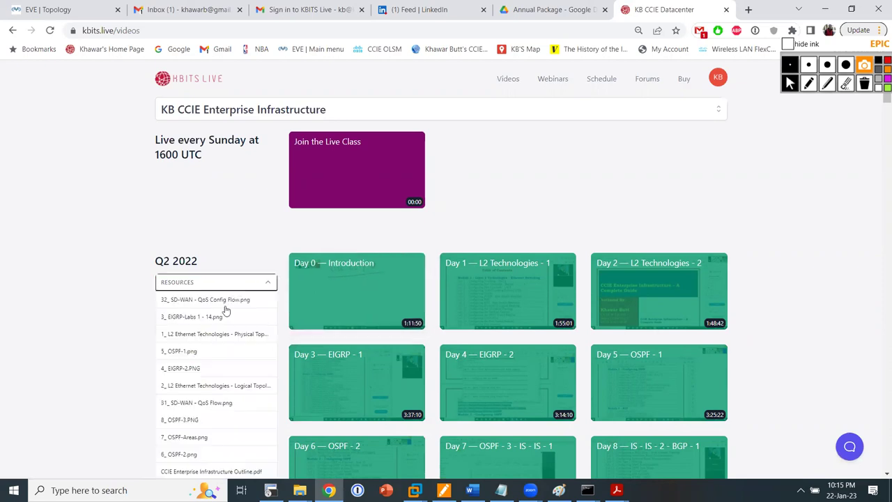
pyautogui.scroll(-3, 206, 389)
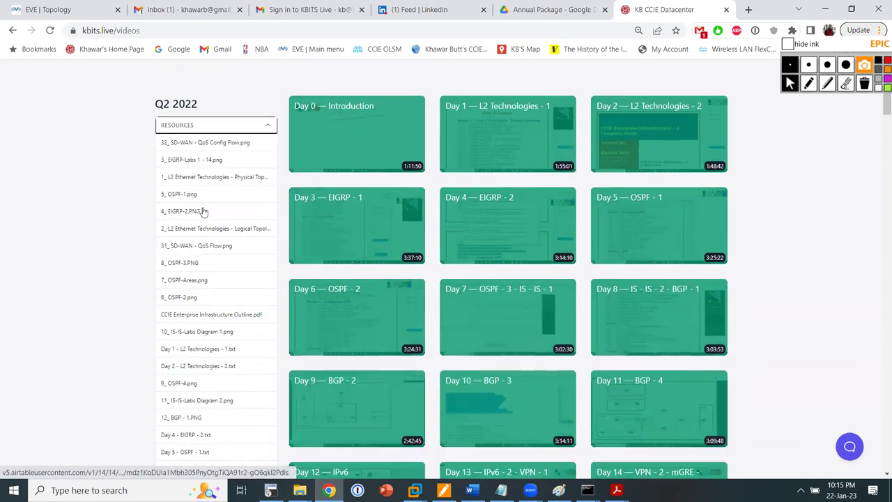
pyautogui.scroll(-9, 206, 366)
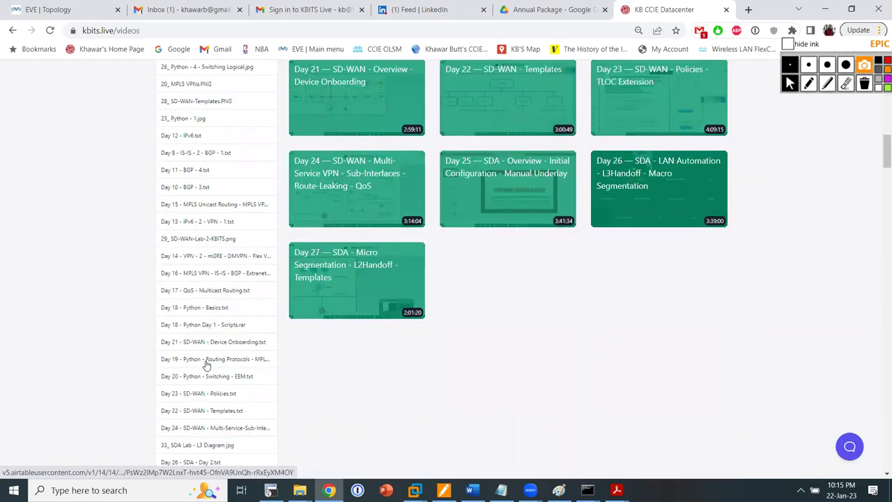
pyautogui.scroll(15, 206, 365)
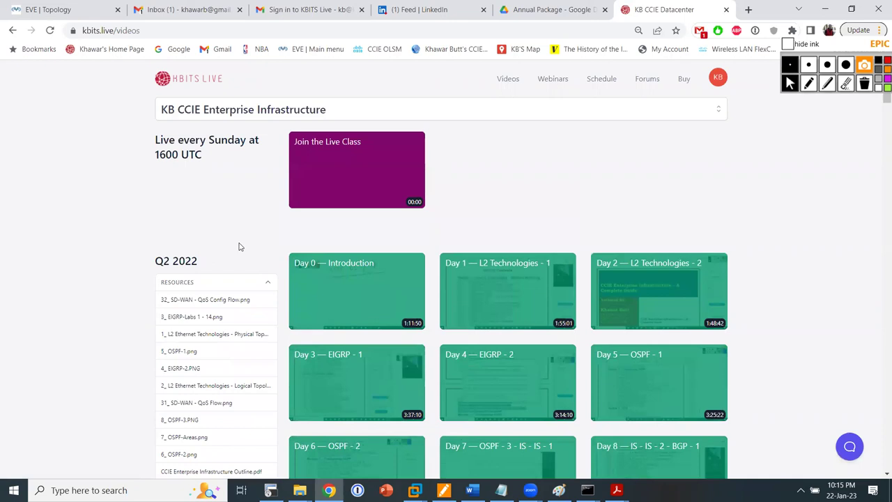
pyautogui.scroll(-4, 225, 245)
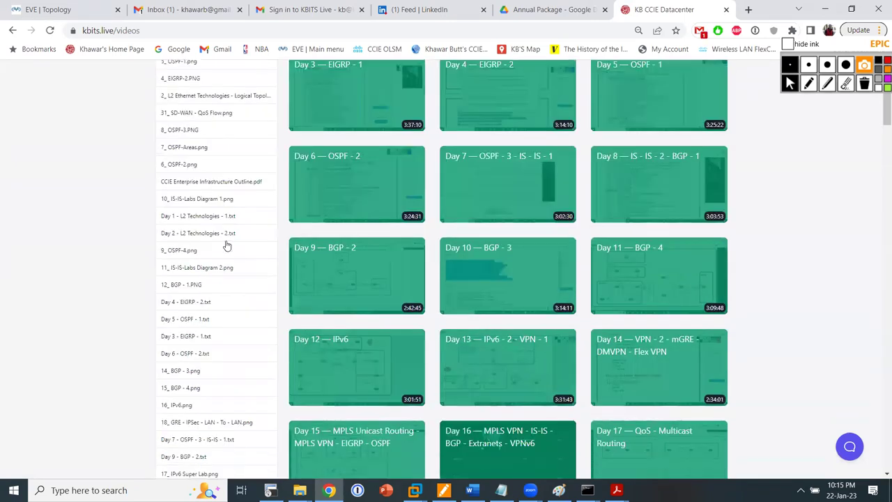
pyautogui.scroll(-15, 225, 245)
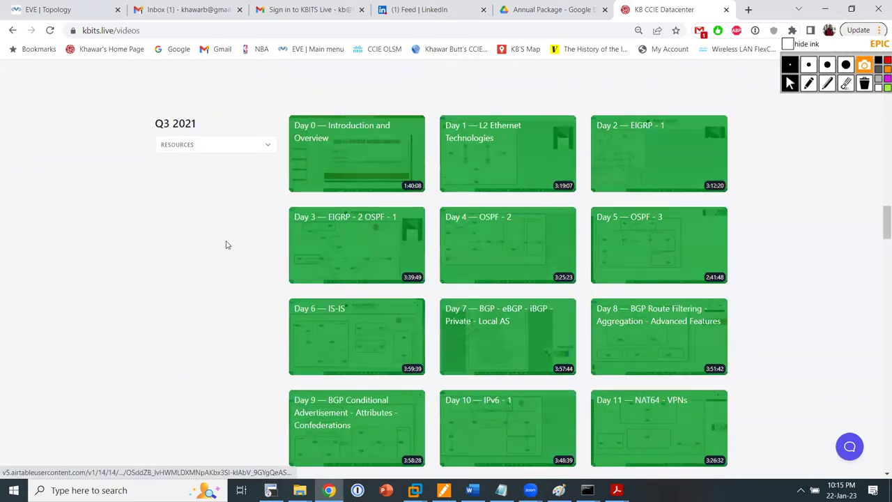
pyautogui.scroll(-13, 235, 258)
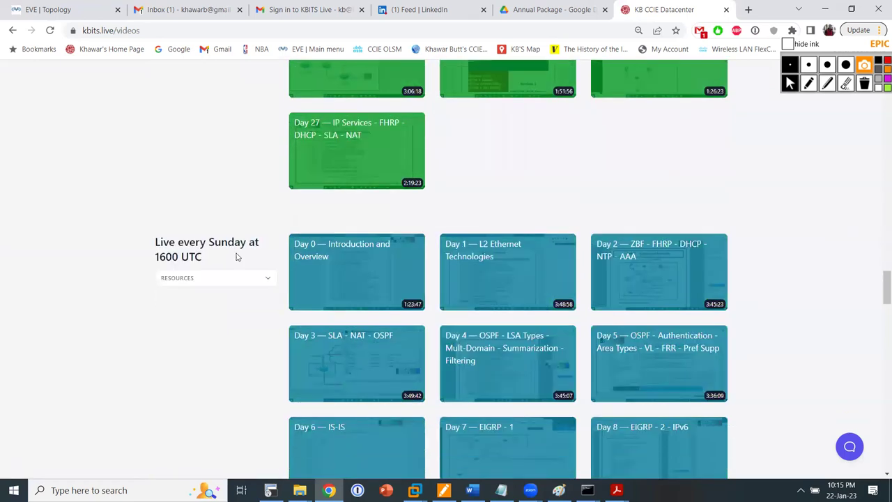
pyautogui.scroll(2, 236, 257)
pyautogui.scroll(12, 236, 257)
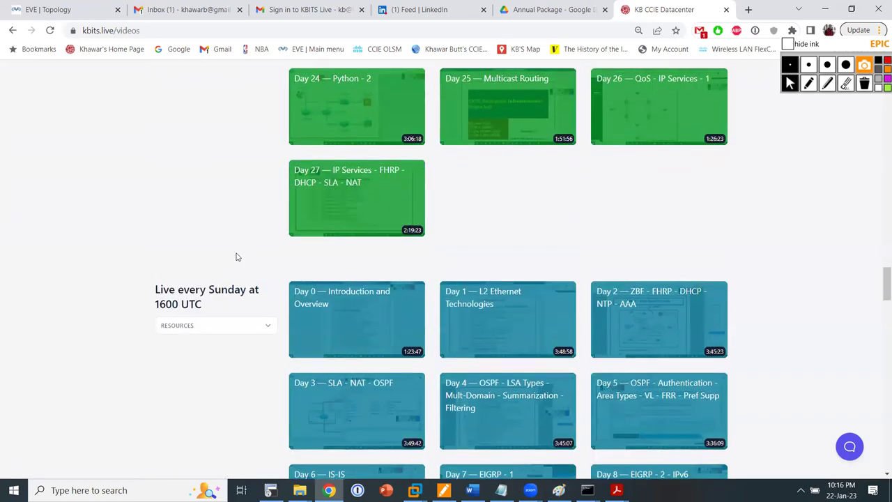
pyautogui.scroll(-15, 236, 257)
pyautogui.scroll(2, 236, 258)
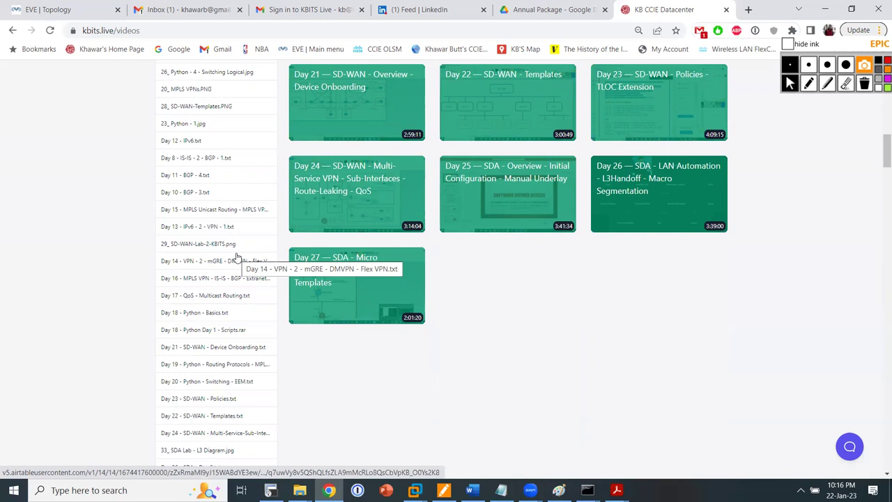
pyautogui.scroll(12, 484, 285)
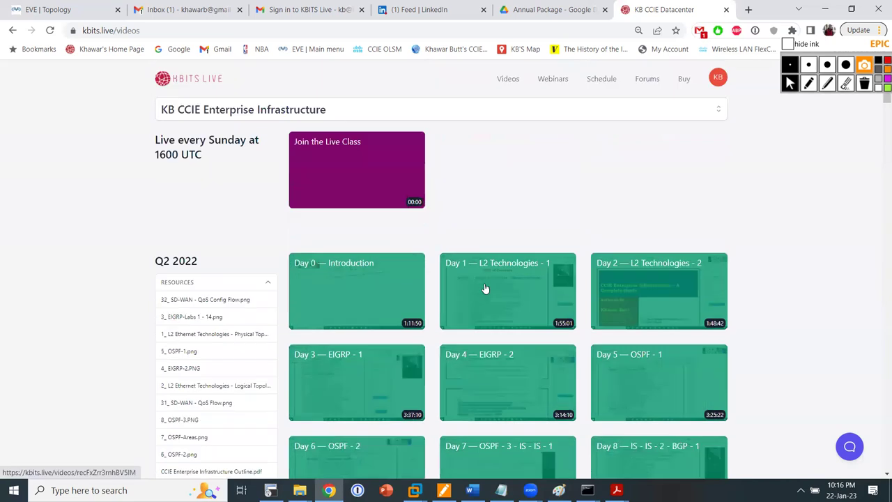
# View the Enterprise Infrastructure Super Lab course's December 4, 2022 resource files.
pyautogui.click(256, 116)
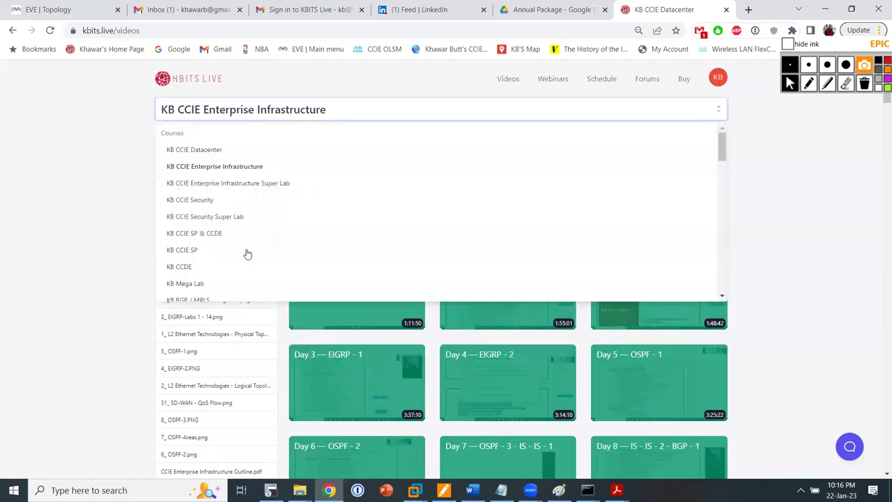
pyautogui.click(207, 184)
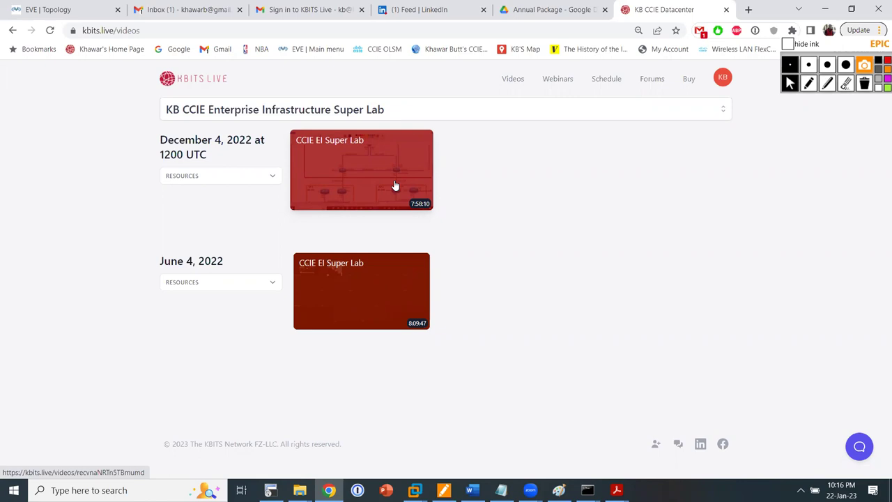
pyautogui.click(271, 180)
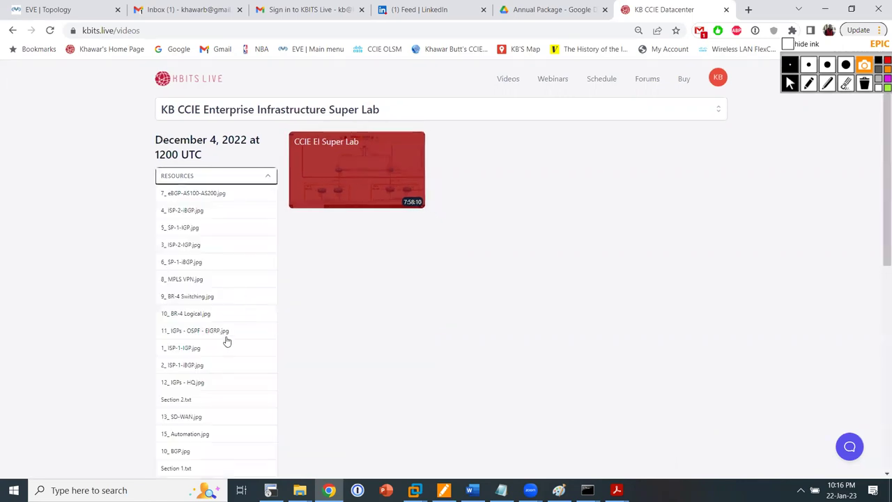
pyautogui.scroll(-4, 226, 340)
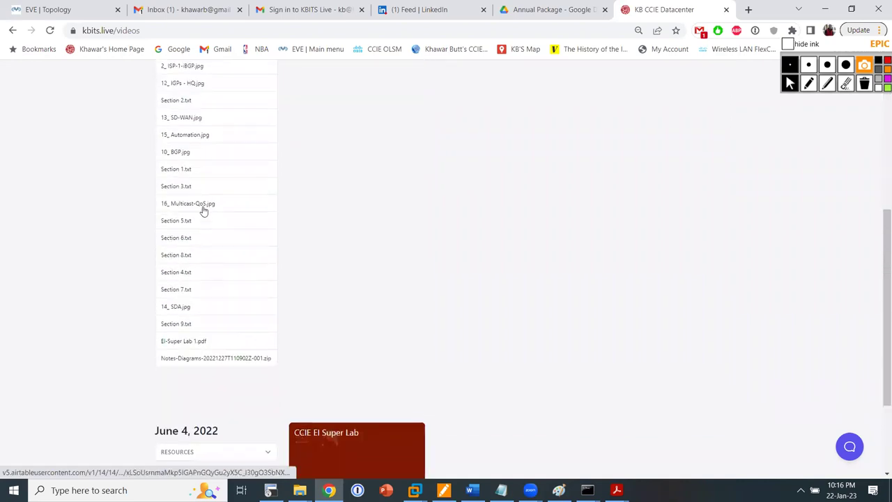
pyautogui.scroll(4, 360, 335)
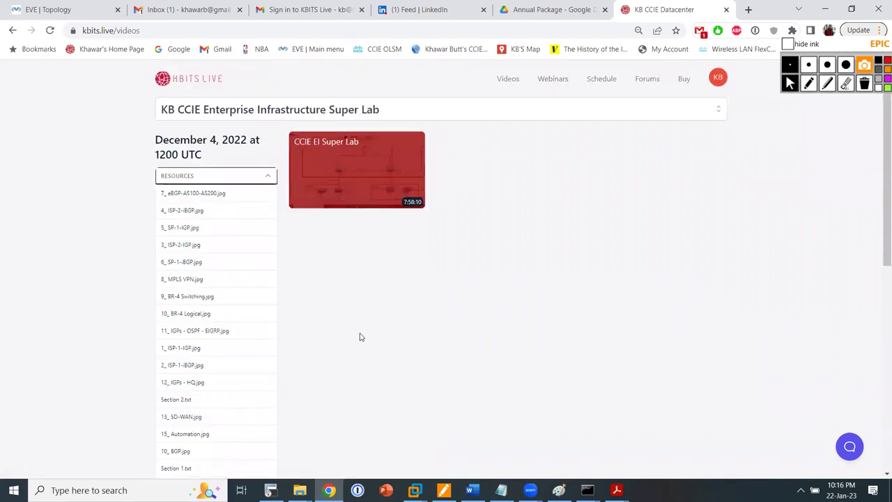
# Back in KB CCIE Enterprise Infrastructure, browse the Q2 2022 resources, then return to the dashboard.
pyautogui.click(255, 117)
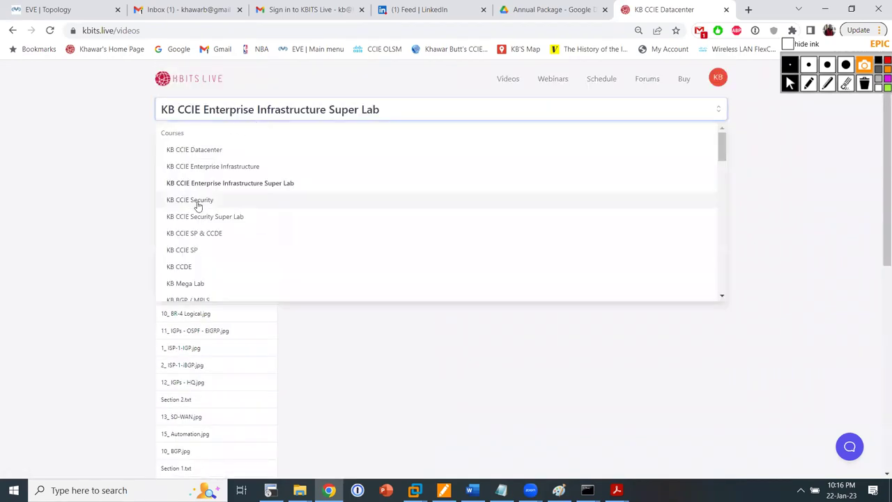
pyautogui.click(209, 168)
pyautogui.scroll(-1, 304, 314)
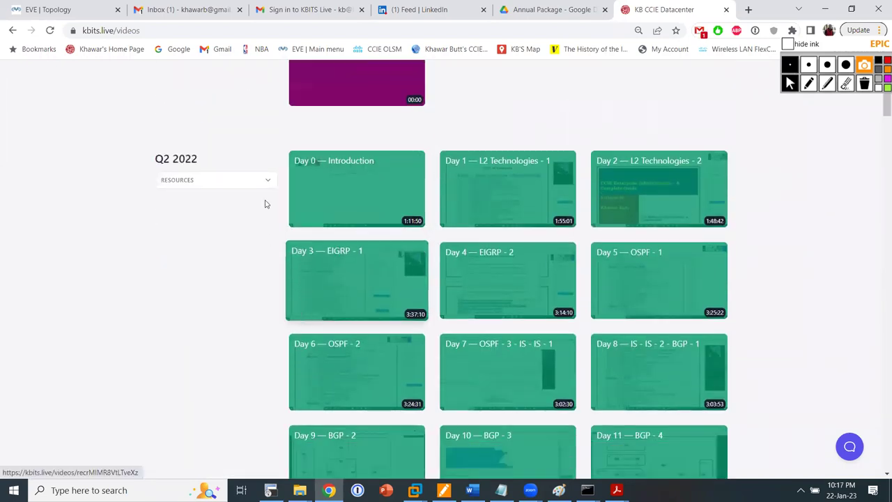
pyautogui.click(259, 183)
pyautogui.scroll(-3, 225, 322)
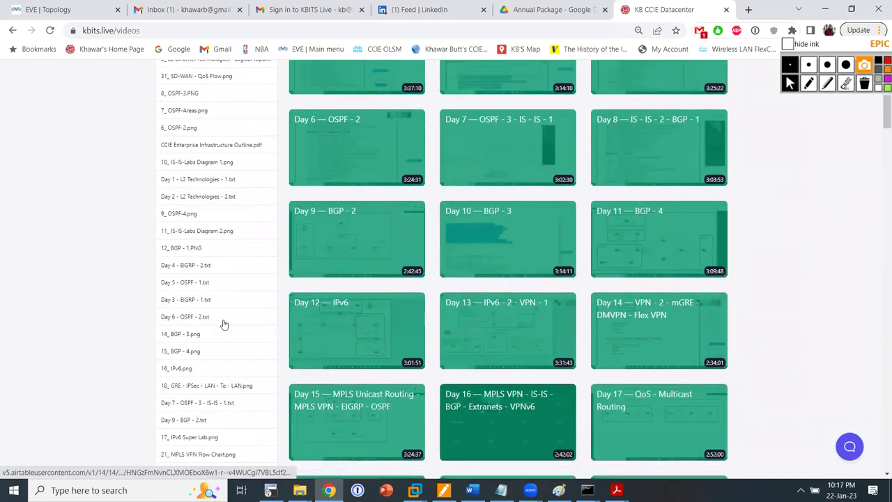
pyautogui.scroll(-9, 223, 324)
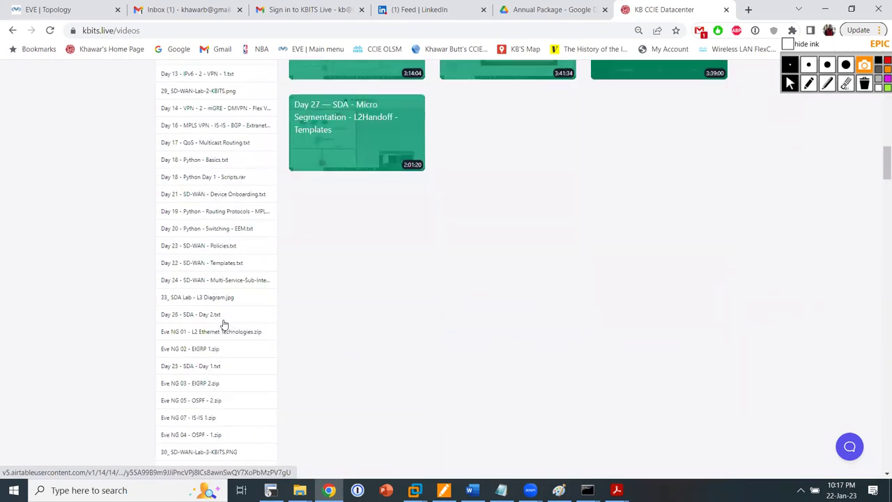
pyautogui.scroll(-1, 209, 351)
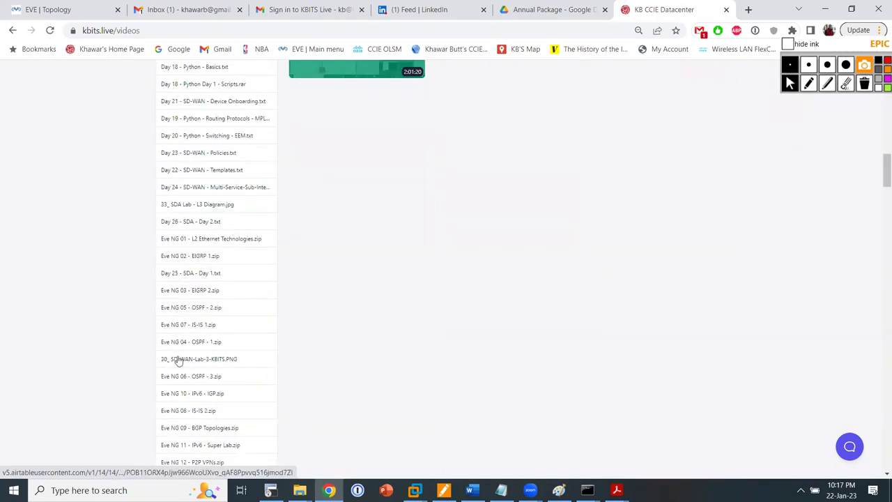
pyautogui.scroll(12, 453, 271)
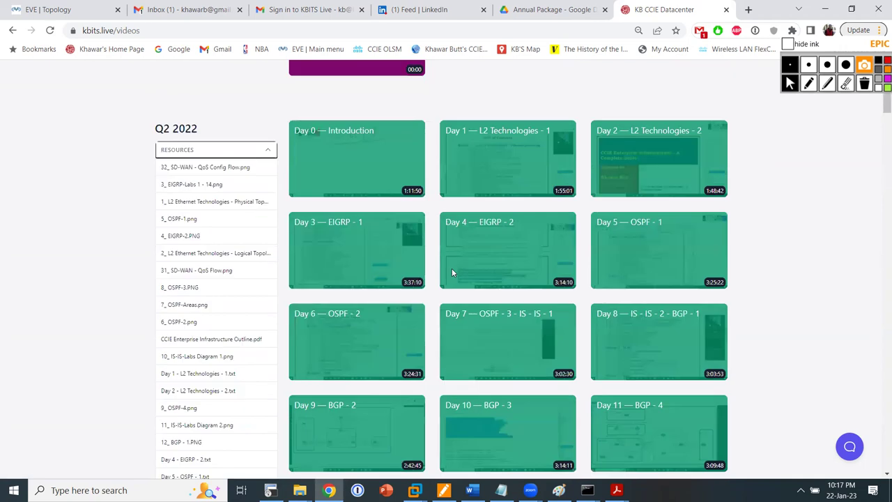
pyautogui.scroll(2, 452, 272)
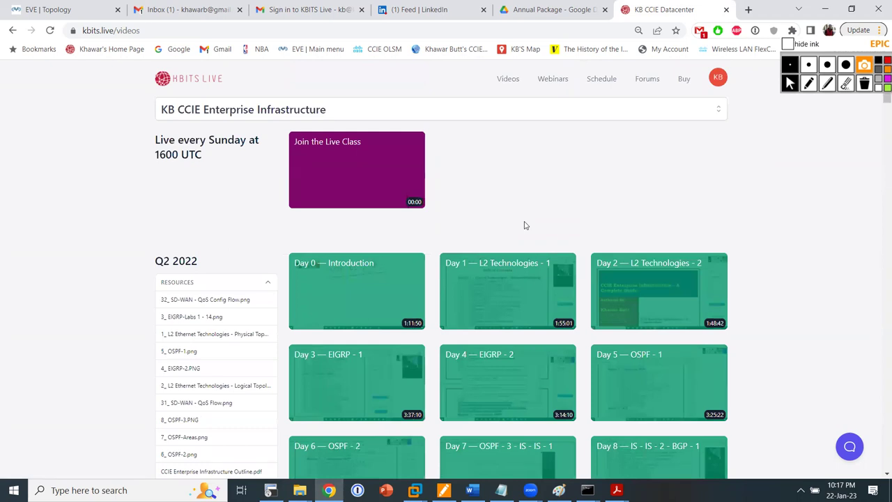
pyautogui.click(719, 79)
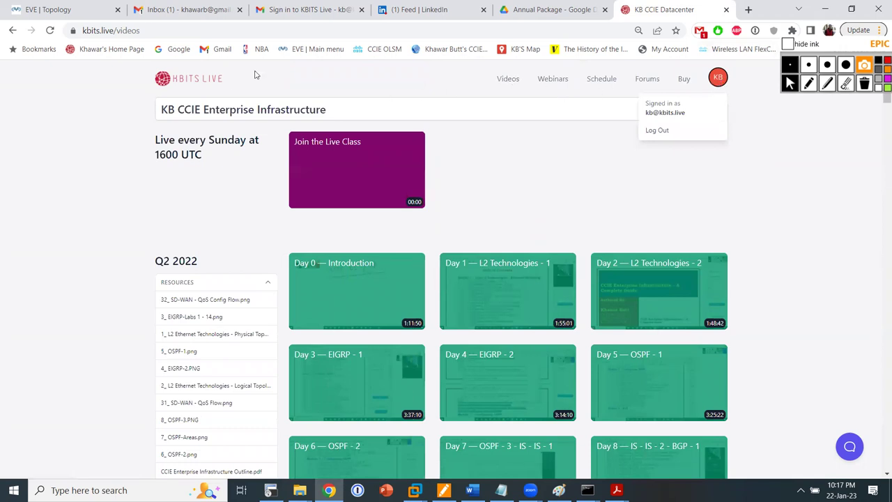
pyautogui.click(213, 80)
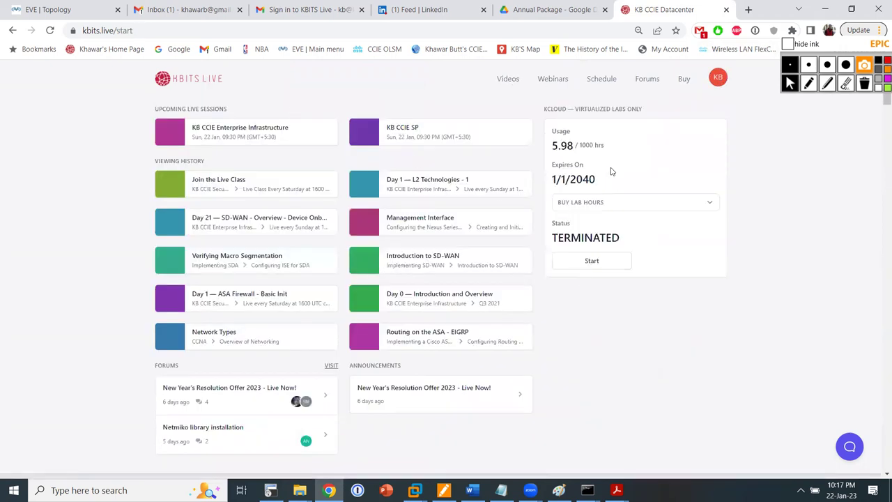
# Check lab-hour purchase options, start the KCloud lab, and select its 35.247.81.58 address.
pyautogui.click(611, 202)
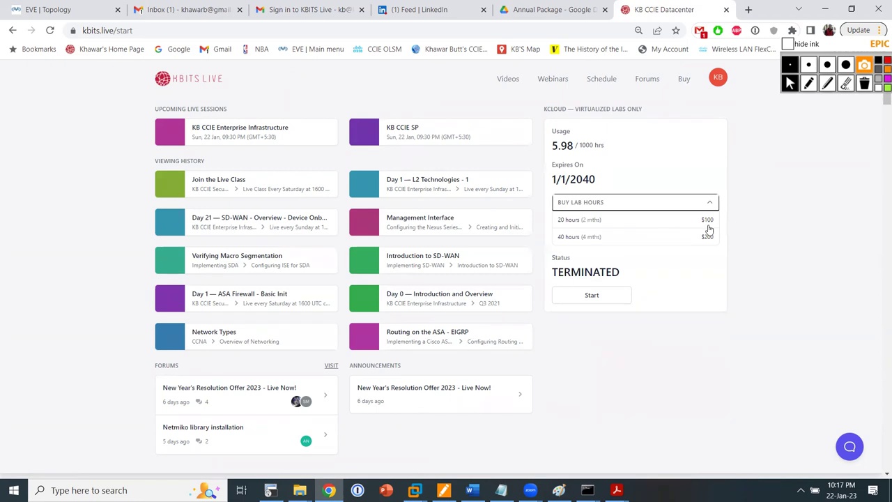
pyautogui.click(582, 297)
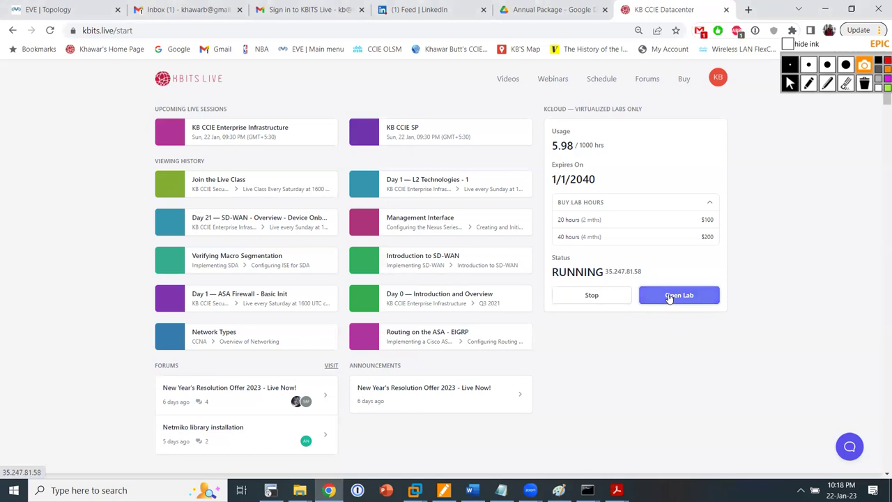
pyautogui.doubleClick(622, 271)
# Open the lab IP 35.247.81.58 in a new browser tab.
pyautogui.hotkey('ctrl', 'c')
pyautogui.click(747, 10)
pyautogui.hotkey('ctrl', 'v')
pyautogui.press('Return')
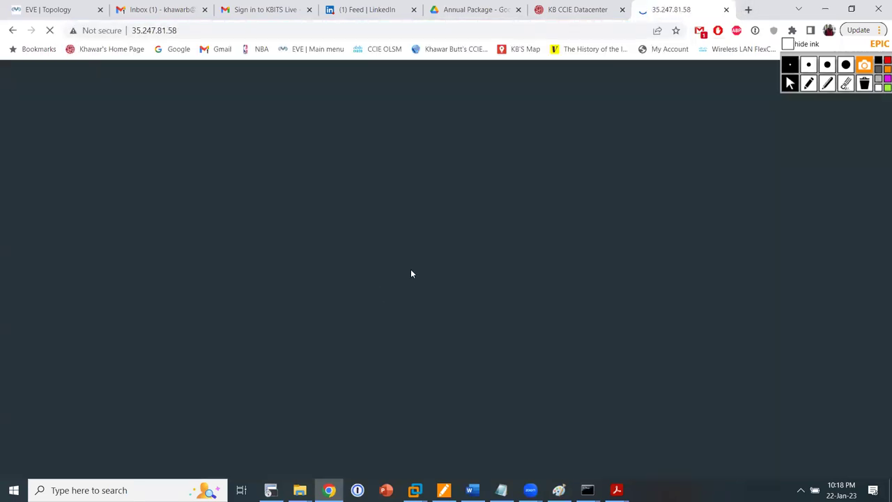
# Sign in to EVE-NG with the lab username and password.
pyautogui.click(426, 271)
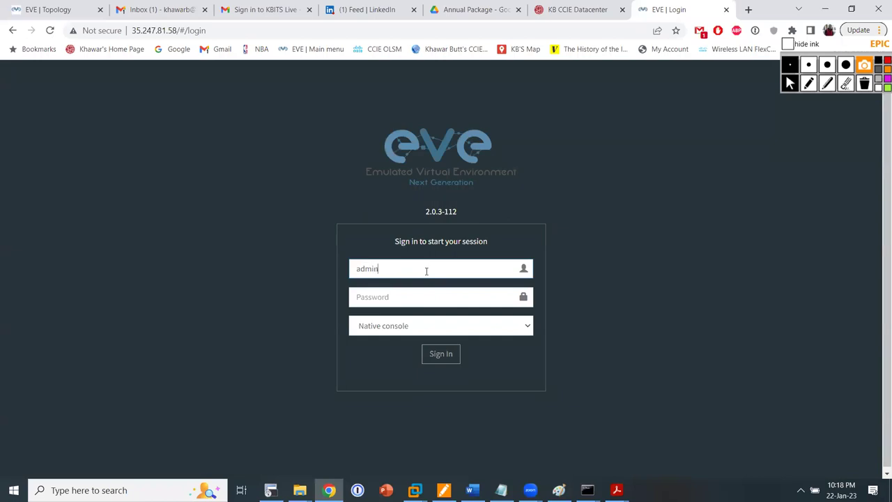
pyautogui.press('Tab')
pyautogui.press('Return')
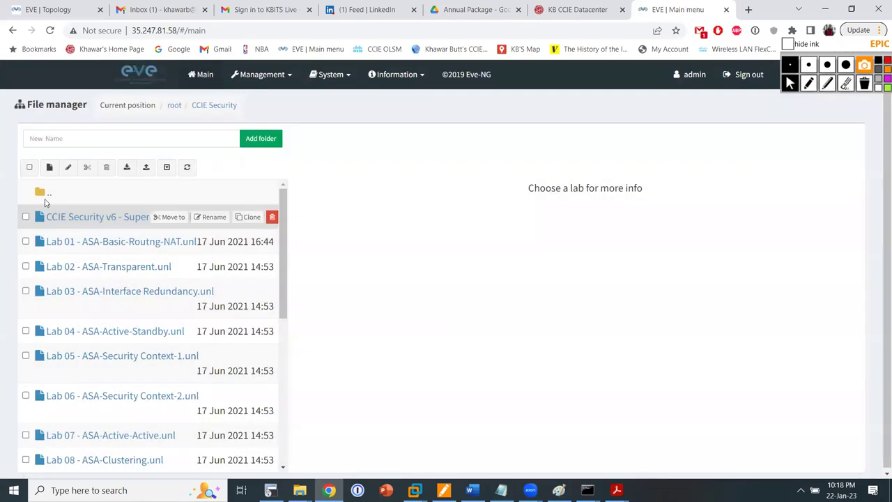
# Look through the CCIE EI lab list, then go from root into SD-WAN Topology 1.
pyautogui.click(43, 192)
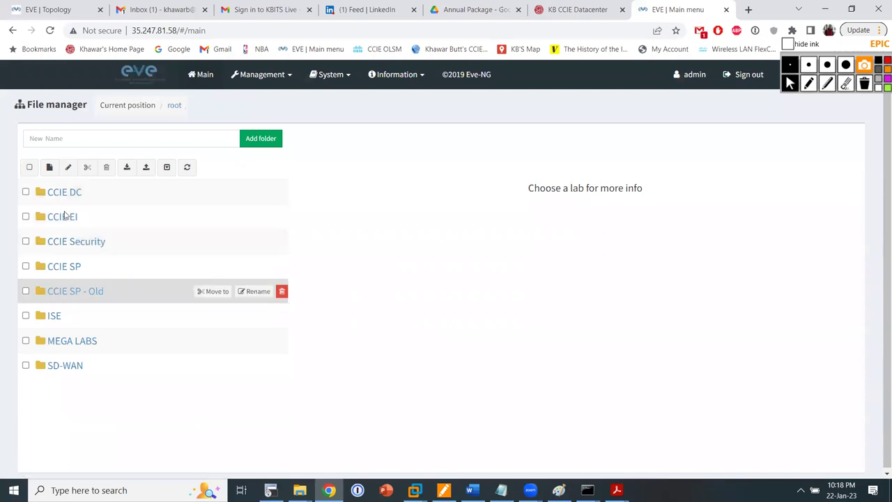
pyautogui.click(62, 216)
pyautogui.scroll(-5, 230, 338)
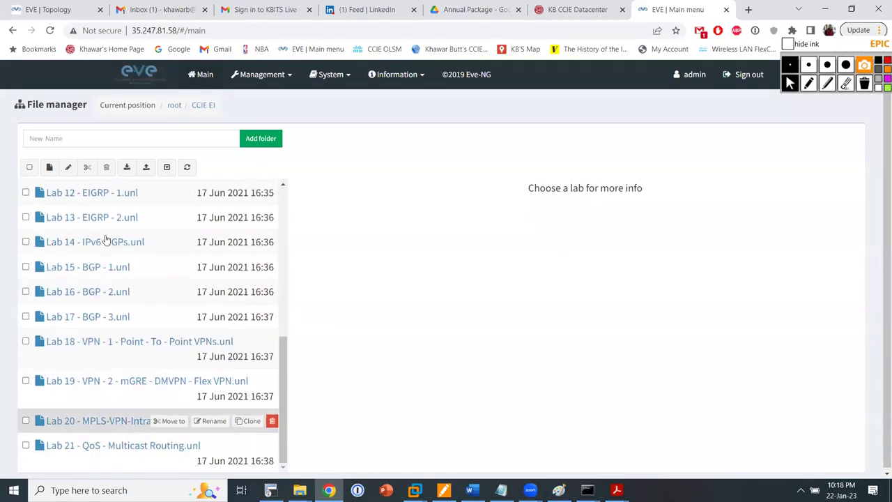
pyautogui.scroll(5, 105, 202)
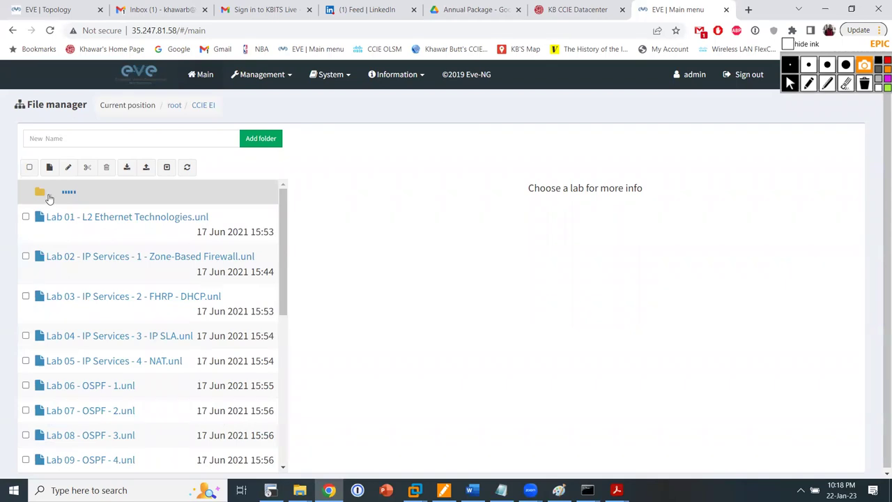
pyautogui.click(50, 199)
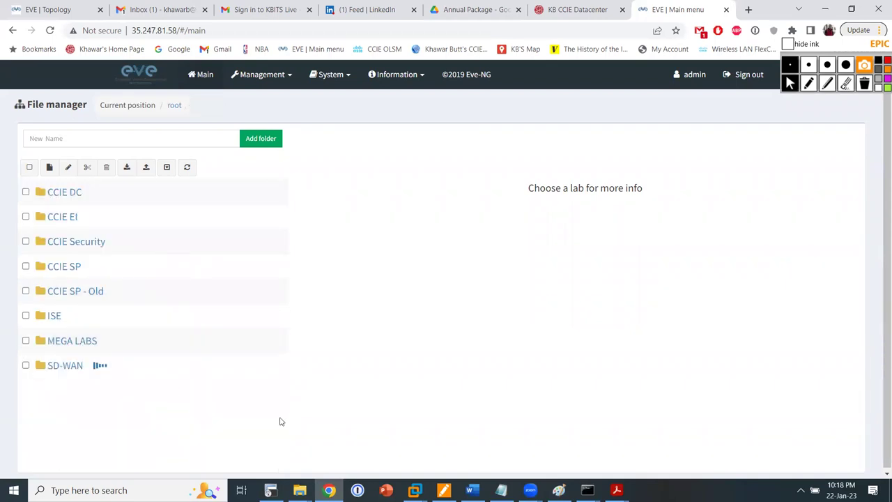
pyautogui.click(113, 215)
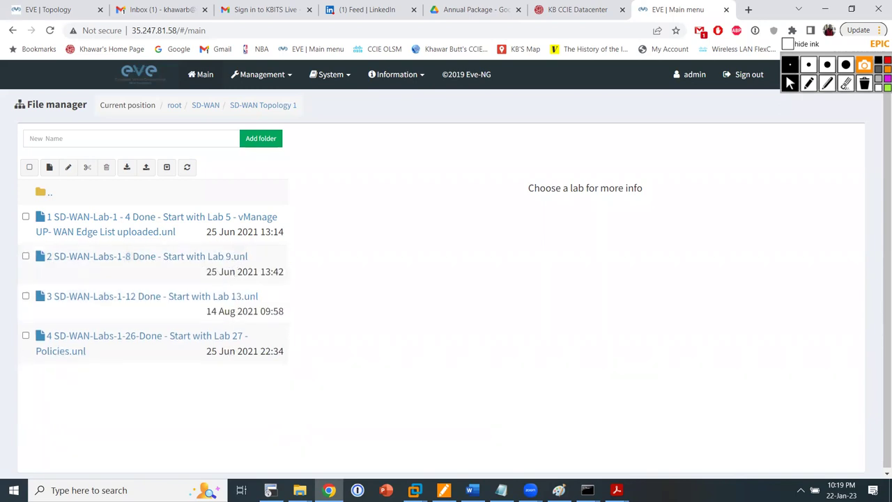
pyautogui.click(808, 83)
pyautogui.moveTo(313, 255); pyautogui.dragTo(421, 259)
pyautogui.moveTo(338, 277); pyautogui.dragTo(412, 270)
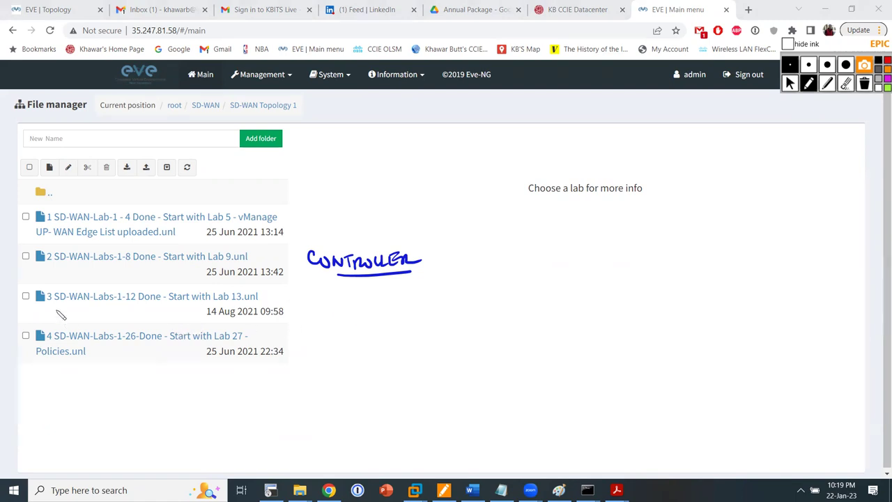
pyautogui.moveTo(80, 267); pyautogui.dragTo(100, 258)
pyautogui.moveTo(74, 316); pyautogui.dragTo(112, 306)
pyautogui.moveTo(158, 289)
pyautogui.mouseDown()
pyautogui.moveTo(103, 295)
pyautogui.moveTo(110, 317)
pyautogui.mouseUp()
pyautogui.moveTo(177, 310); pyautogui.dragTo(283, 302)
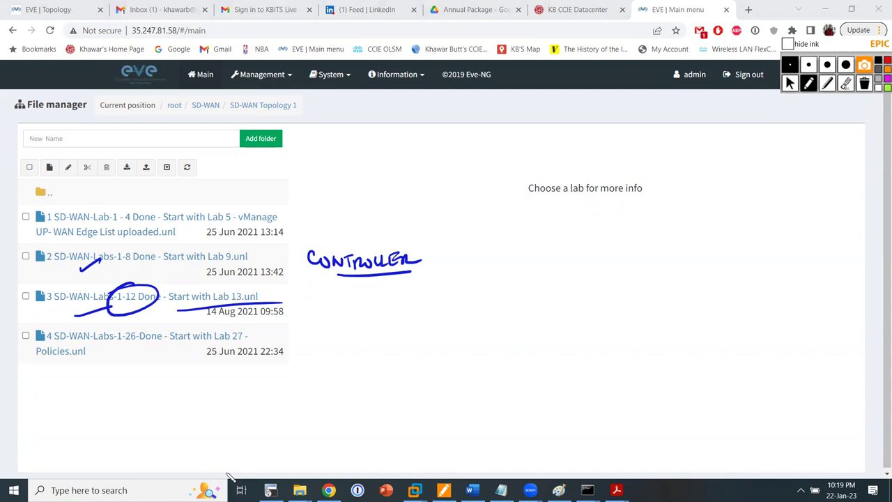
pyautogui.moveTo(37, 363)
pyautogui.mouseDown()
pyautogui.moveTo(30, 323)
pyautogui.moveTo(273, 372)
pyautogui.moveTo(23, 381)
pyautogui.mouseUp()
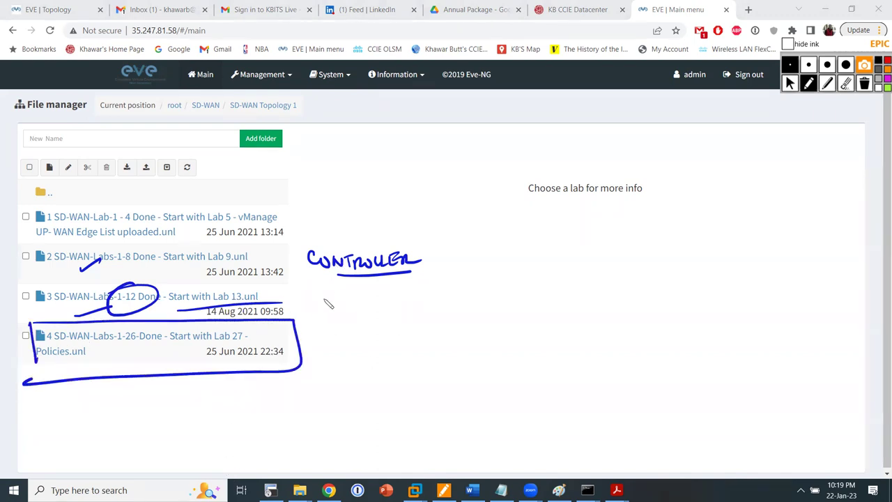
pyautogui.moveTo(116, 362); pyautogui.dragTo(136, 358)
pyautogui.moveTo(842, 49)
pyautogui.click(740, 119)
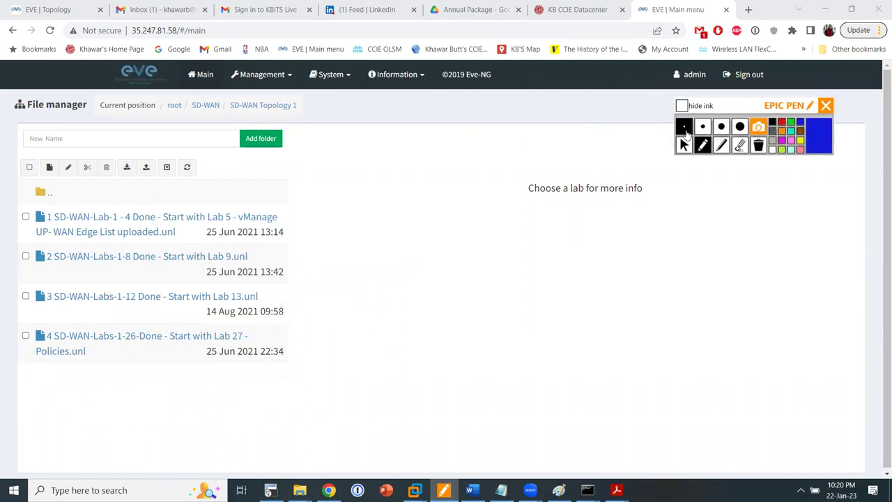
# Switch Epic Pen back to the arrow, navigate to CCIE EI, and open Lab 17 - BGP - 3.unl.
pyautogui.click(685, 146)
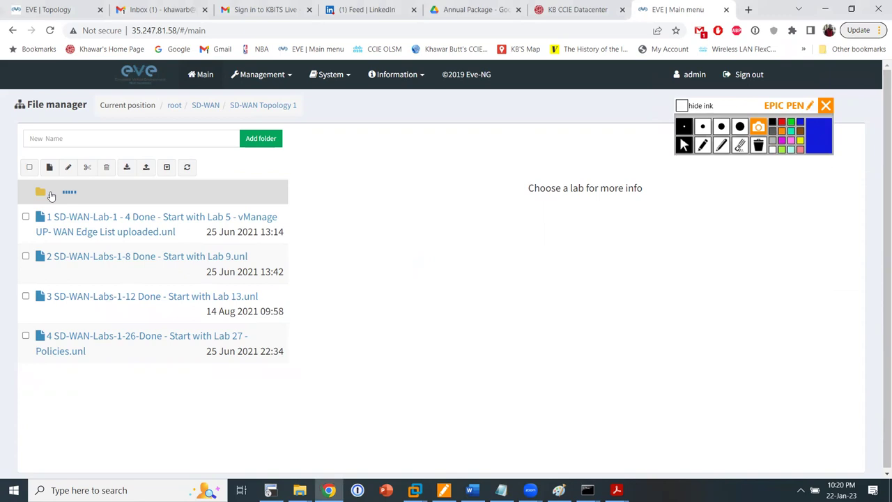
pyautogui.doubleClick(52, 196)
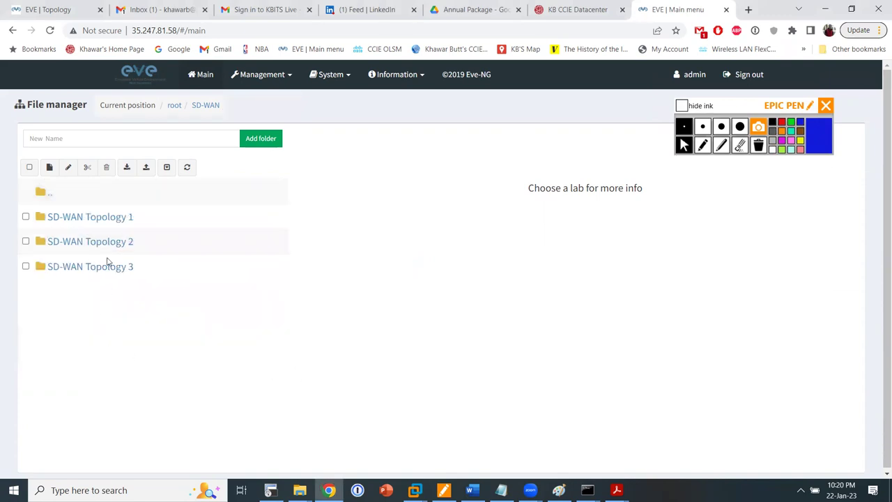
pyautogui.doubleClick(55, 192)
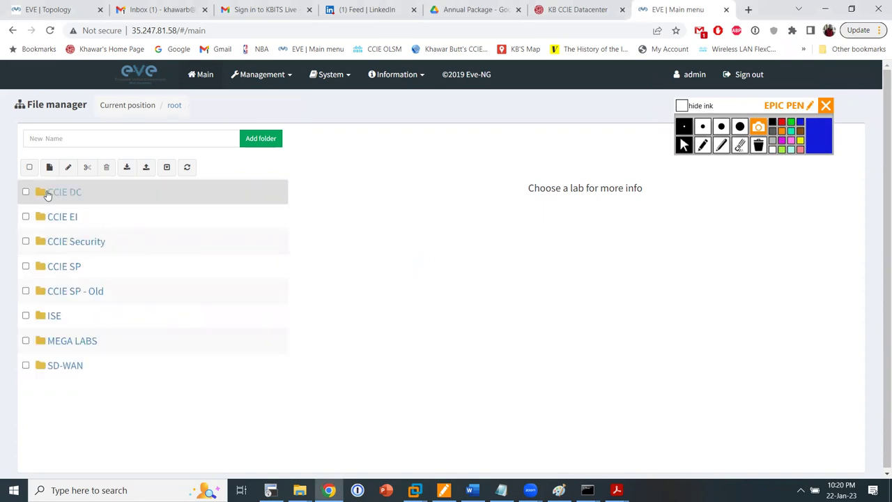
pyautogui.doubleClick(68, 221)
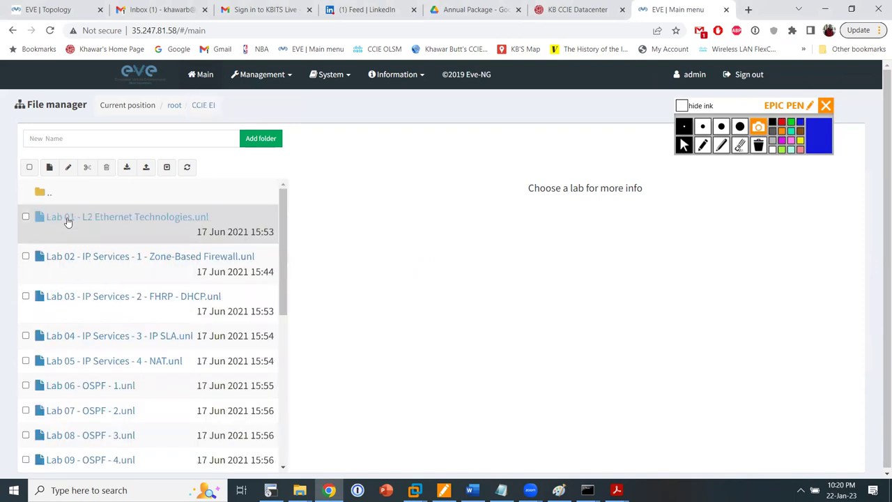
pyautogui.scroll(-6, 139, 334)
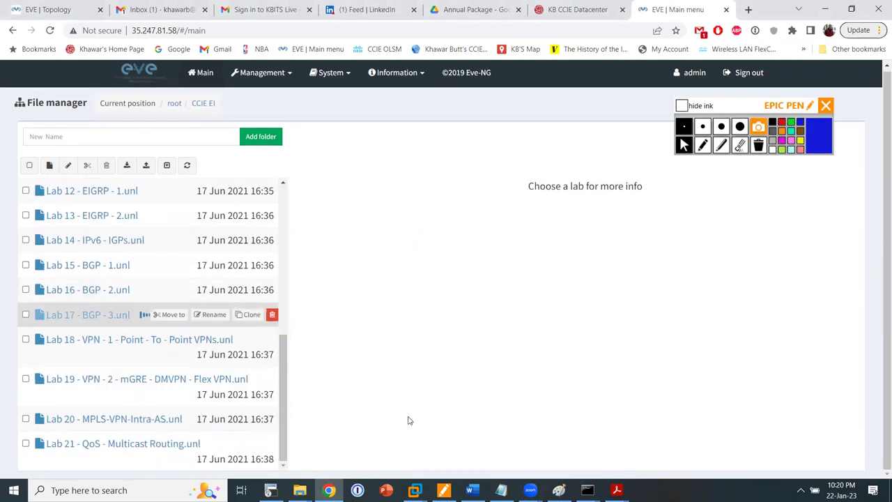
pyautogui.click(348, 472)
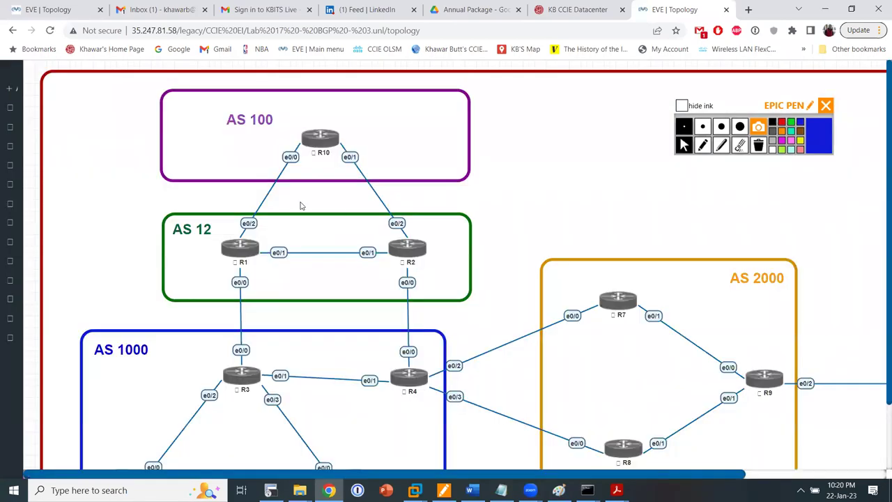
# Zoom out, start all nodes, and launch router R1's console in SecureCRT.
pyautogui.hotkey('ctrl', '-')
pyautogui.hotkey('ctrl', '-')
pyautogui.hotkey('ctrl', '-')
pyautogui.hotkey('ctrl', '-')
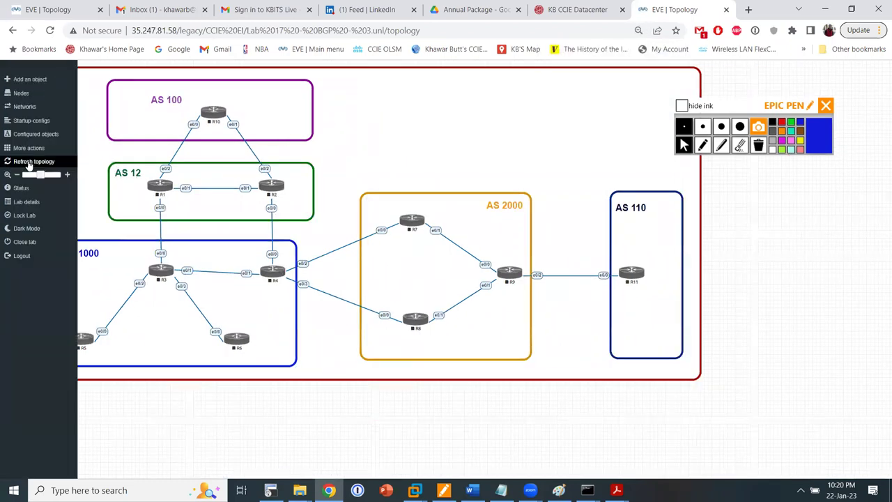
pyautogui.click(32, 151)
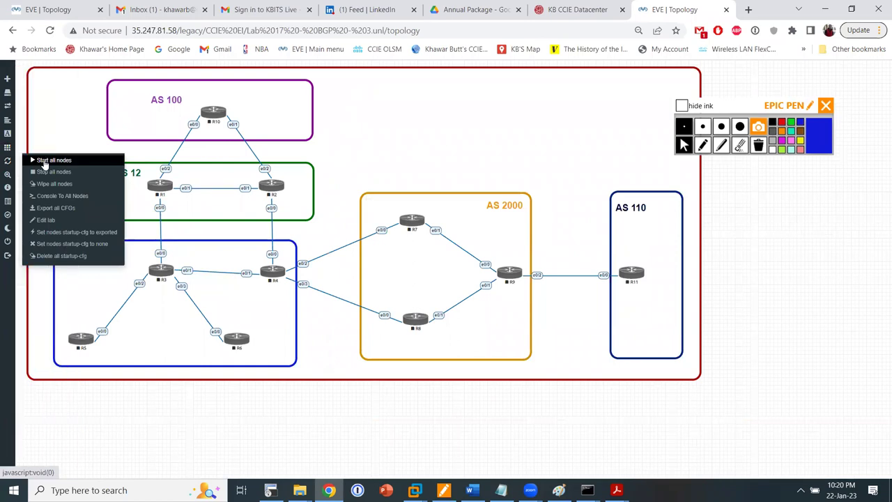
pyautogui.click(43, 161)
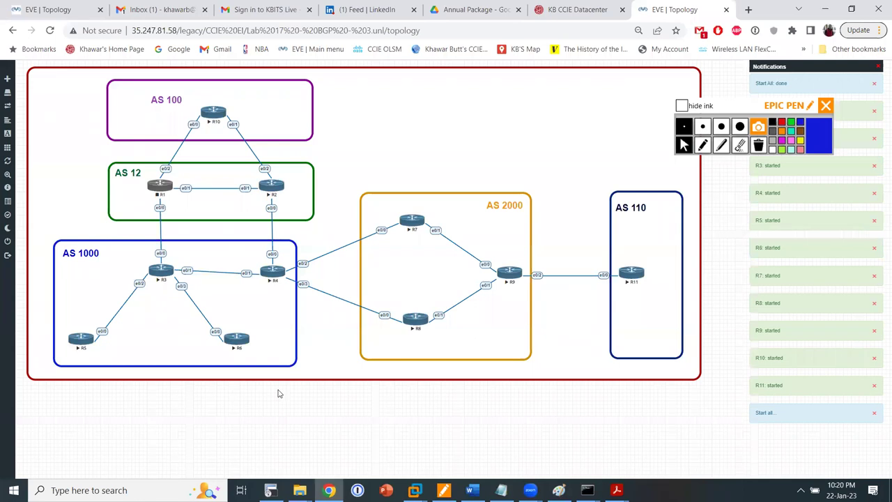
pyautogui.click(159, 185)
pyautogui.click(481, 110)
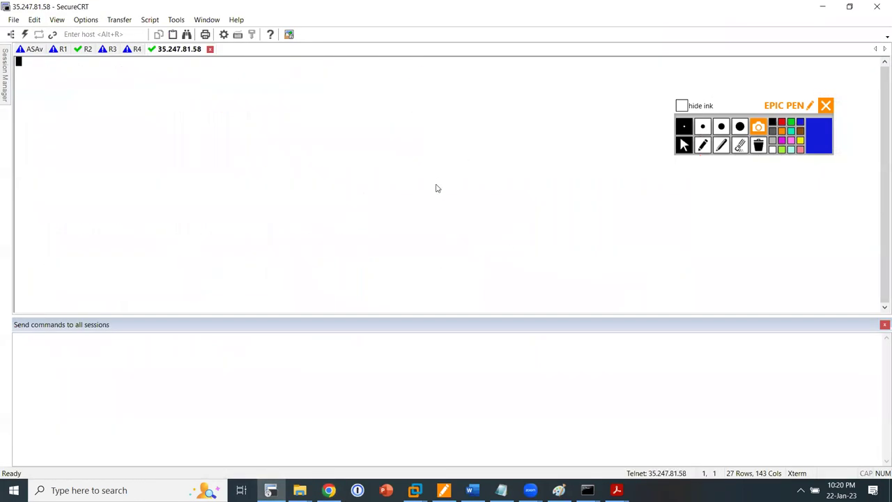
# Enter privileged mode on R1 with 'en'.
pyautogui.press('Return')
pyautogui.press('Return')
pyautogui.press('Return')
pyautogui.press('Return')
pyautogui.press('Return')
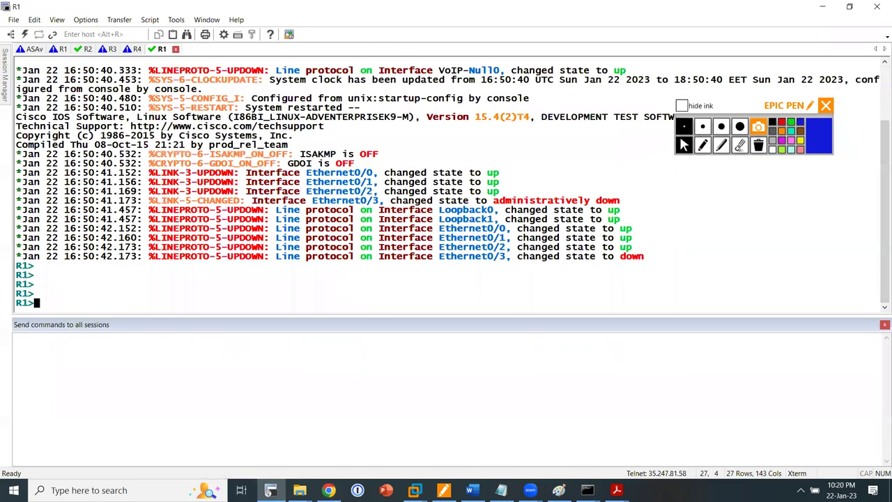
pyautogui.press('Return')
pyautogui.press('Return')
pyautogui.write('en')
pyautogui.press('Return')
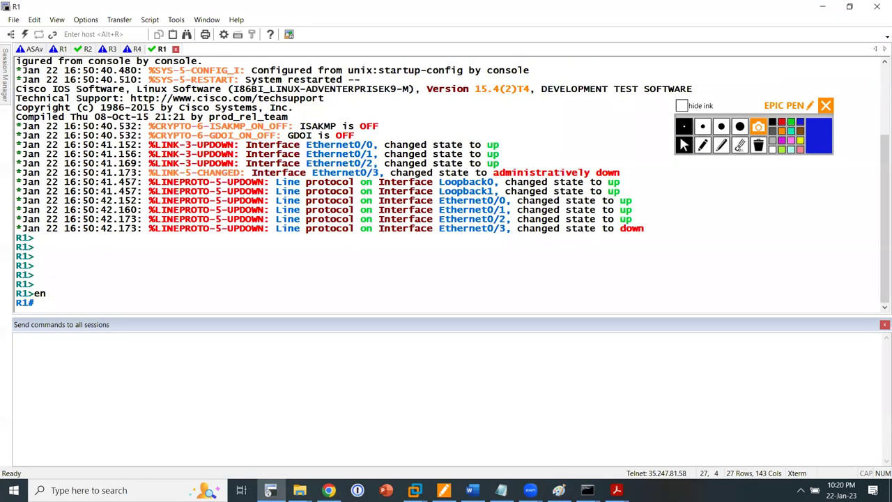
pyautogui.press('Return')
pyautogui.press('Return')
# Show R1's interface summary with 'sh ip int brief', then minimize SecureCRT.
pyautogui.write('sh ip int br')
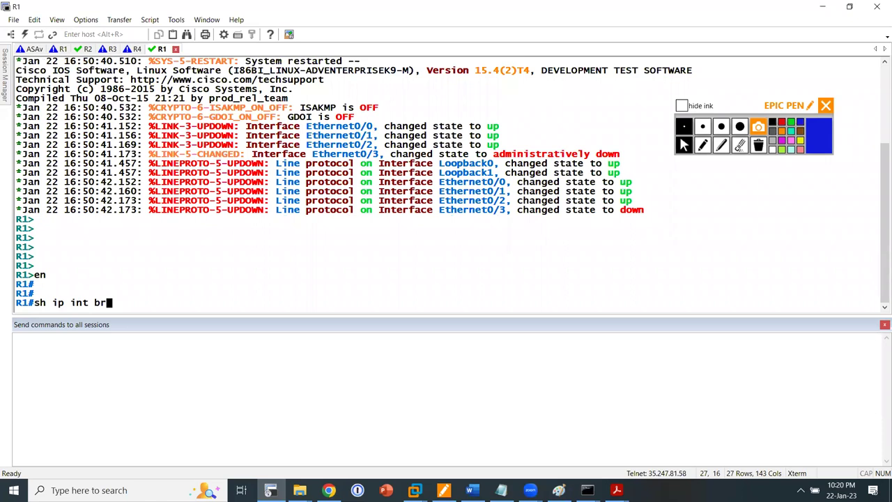
pyautogui.press('Tab')
pyautogui.press('Return')
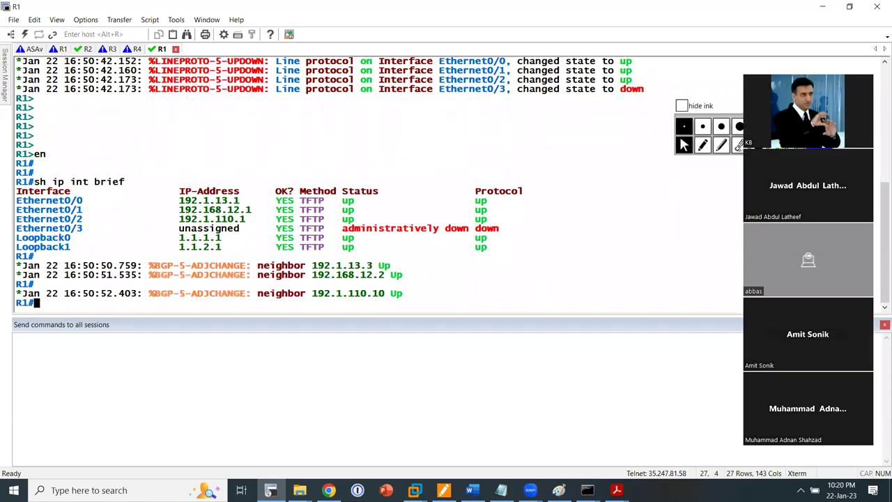
pyautogui.press('Return')
pyautogui.press('Return')
pyautogui.press('Return')
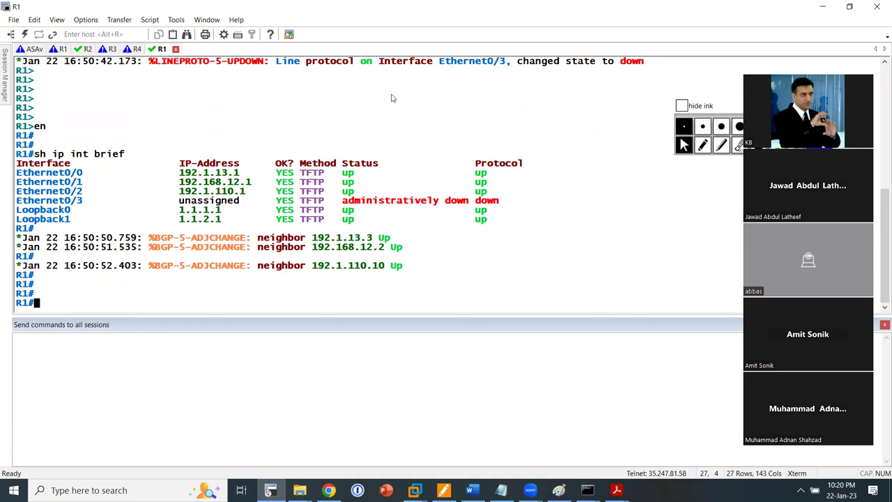
pyautogui.click(822, 7)
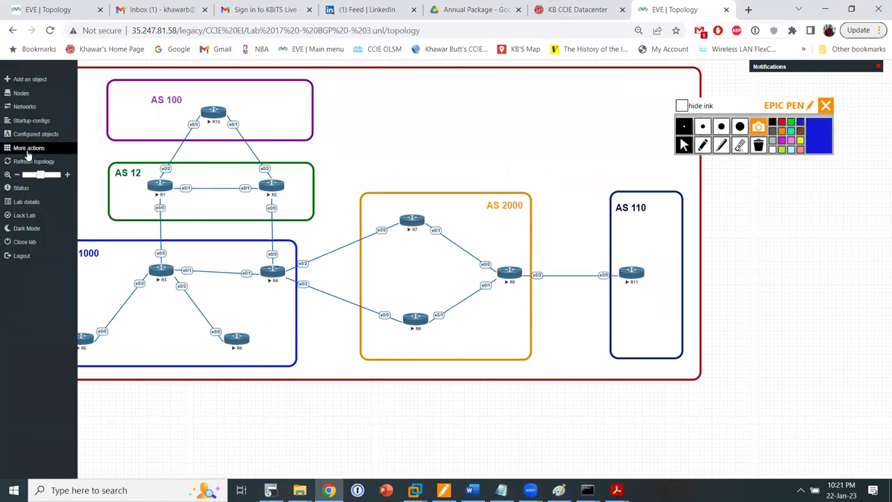
# Stop all BGP lab nodes, return to the root lab folders, and switch to KBITS Live.
pyautogui.moveTo(28, 149)
pyautogui.click(39, 172)
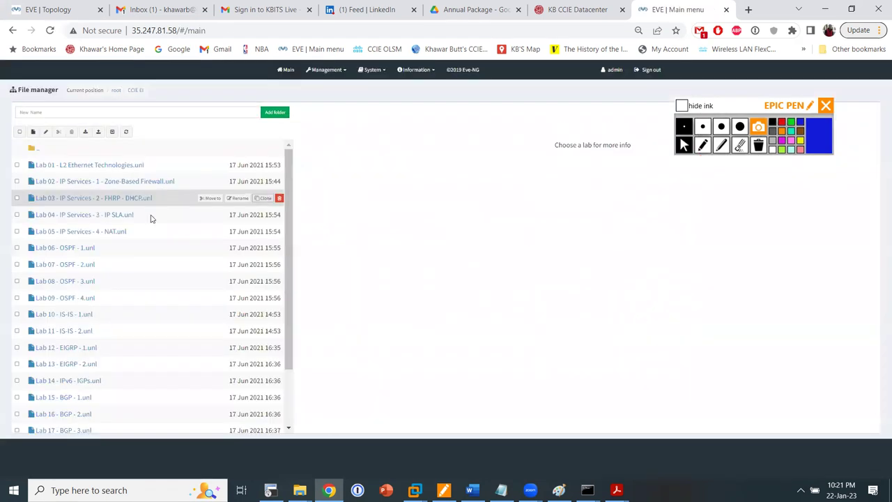
pyautogui.click(36, 150)
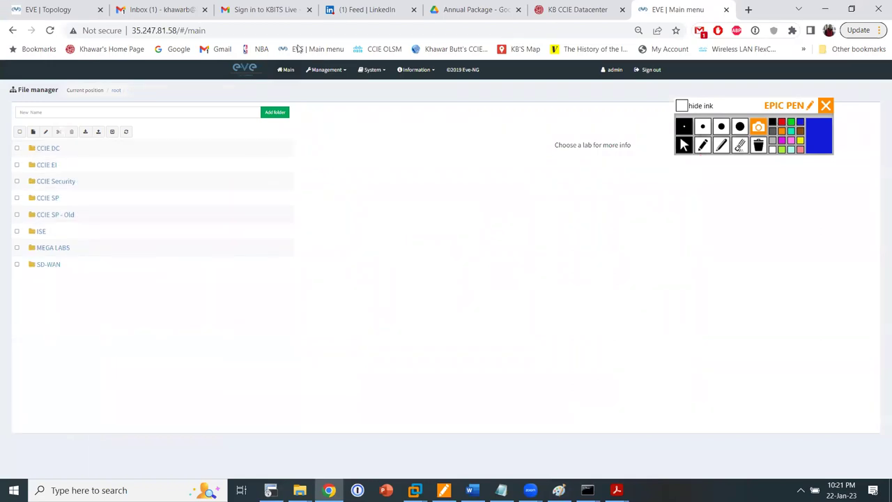
pyautogui.click(599, 10)
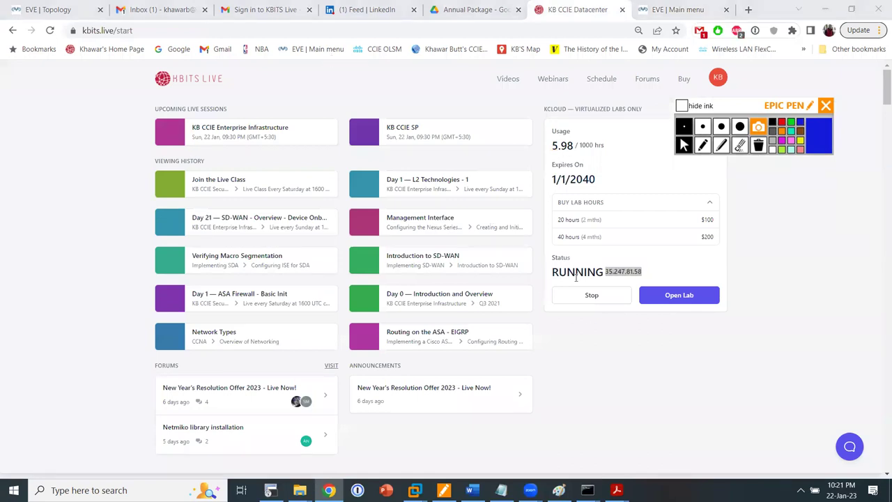
# Stop the running kCloud lab so its status reads STOPPING.
pyautogui.click(592, 296)
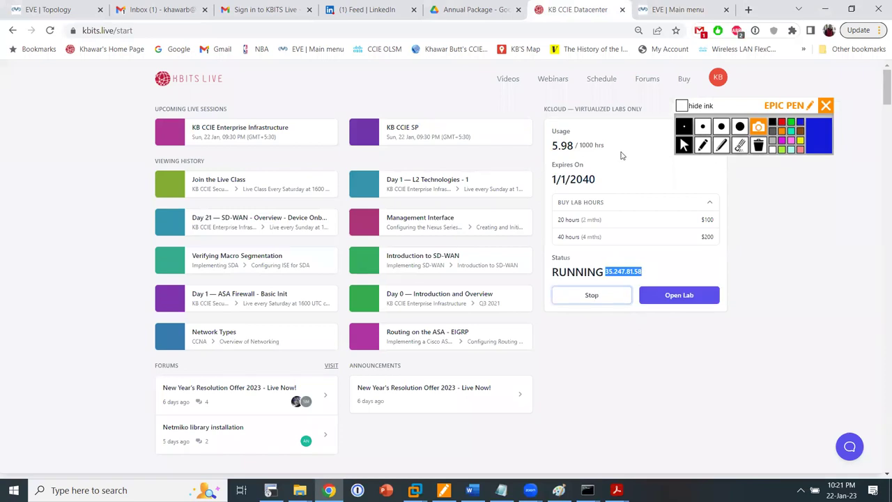
pyautogui.click(600, 295)
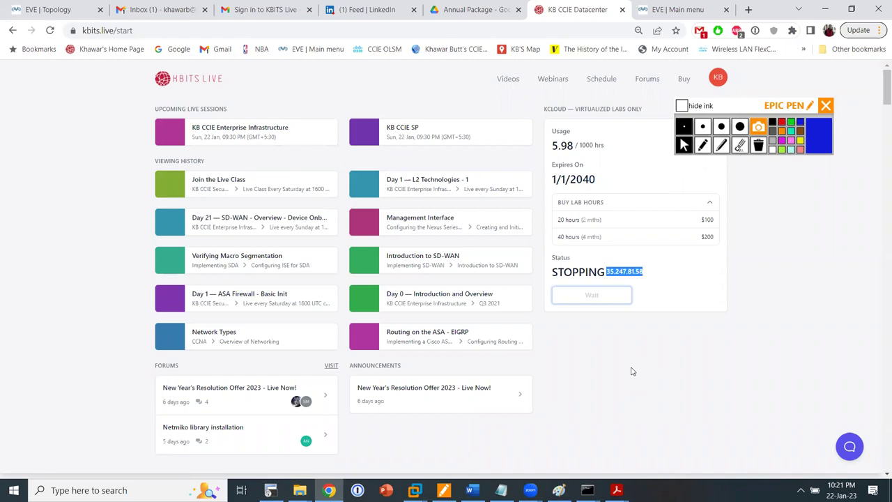
# Clear the page selection and move the Epic Pen toolbar off the lab panel.
pyautogui.click(631, 382)
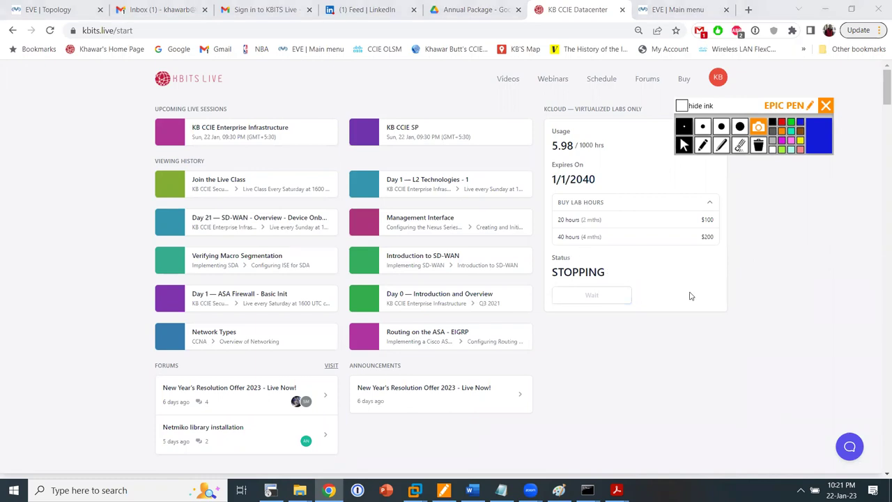
pyautogui.moveTo(753, 108); pyautogui.dragTo(821, 62)
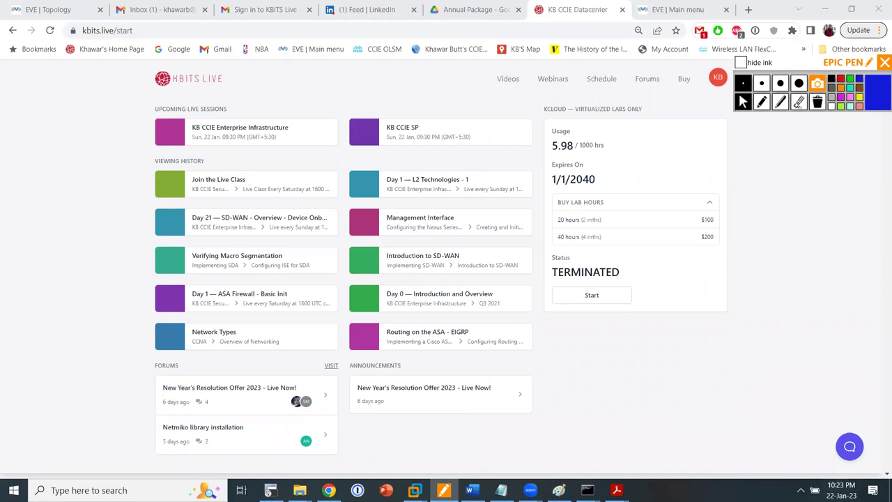
# Bring up the workbook PDF and select Lab 15 Task 1's vManage navigation and VPN parameter text.
pyautogui.moveTo(616, 489)
pyautogui.click(662, 430)
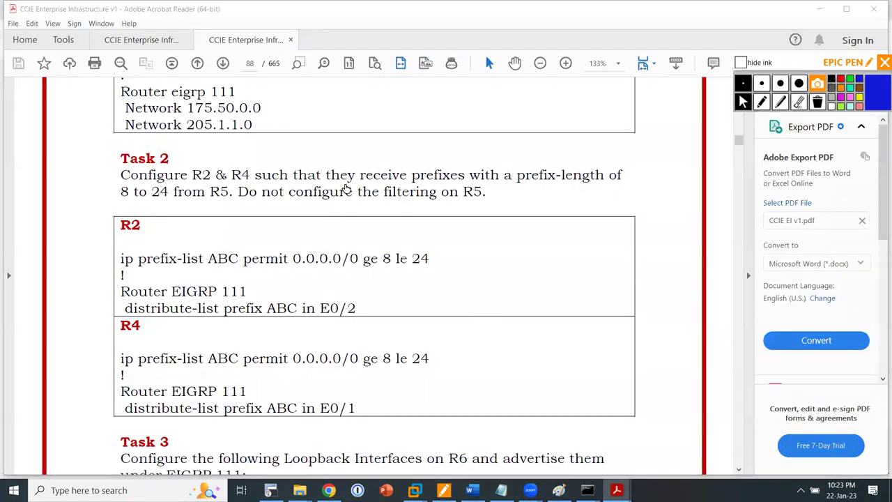
pyautogui.scroll(10, 344, 185)
pyautogui.scroll(-3, 345, 188)
pyautogui.scroll(-6, 345, 188)
pyautogui.click(736, 282)
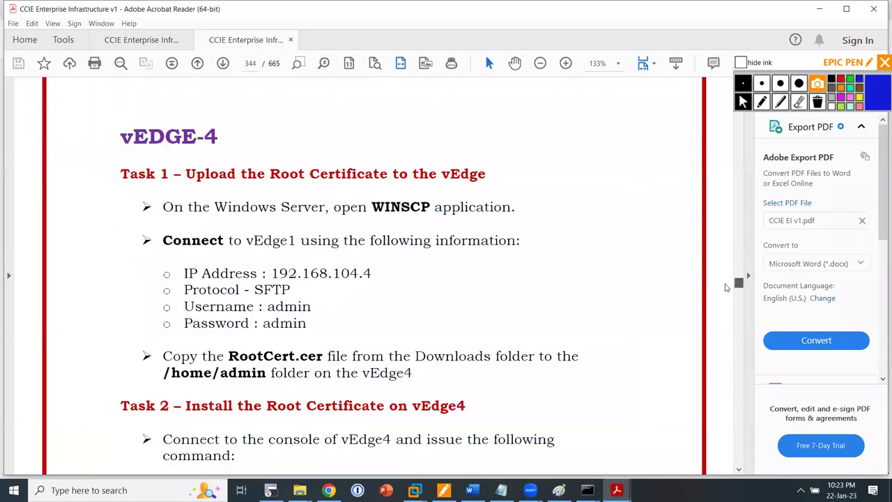
pyautogui.scroll(20, 726, 283)
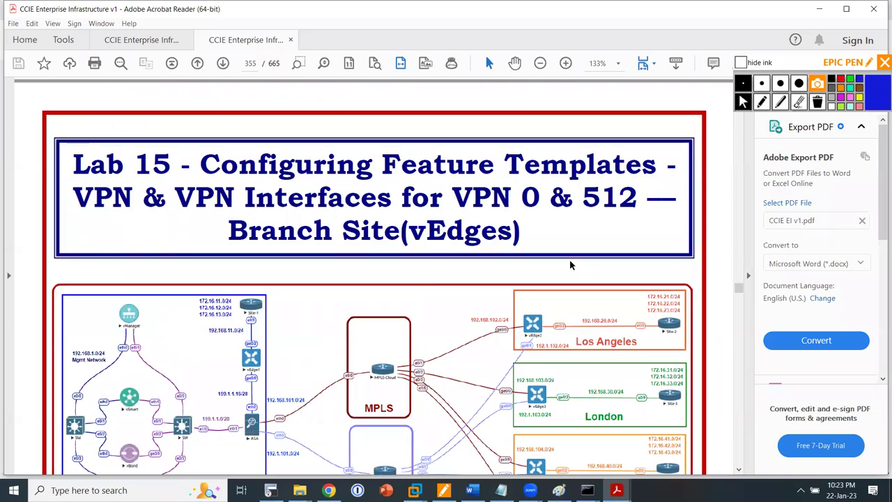
pyautogui.scroll(-3, 575, 270)
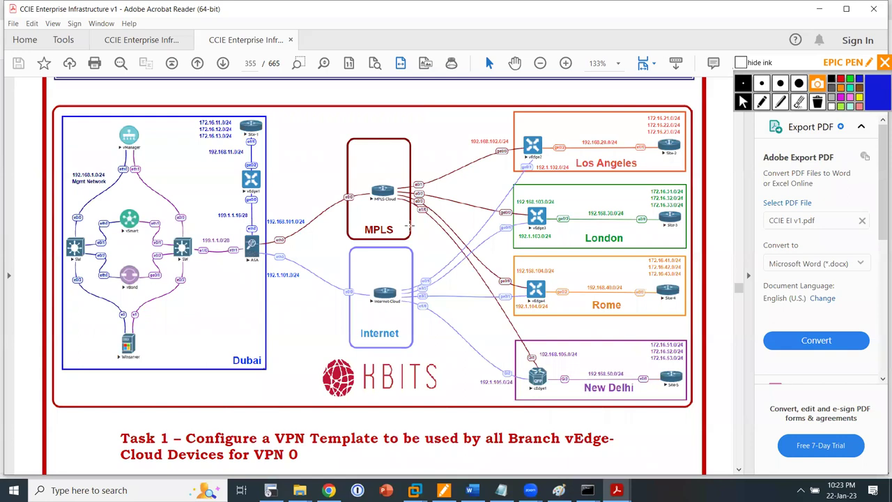
pyautogui.scroll(-5, 412, 226)
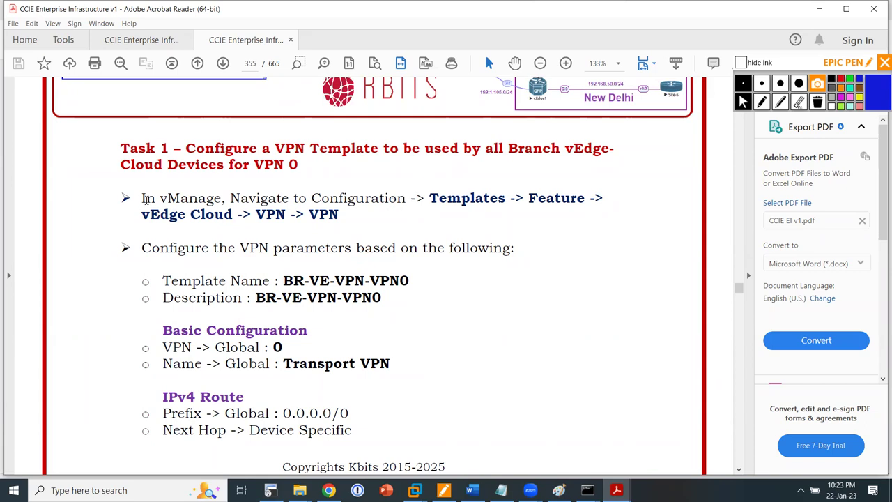
pyautogui.moveTo(141, 197); pyautogui.dragTo(363, 223)
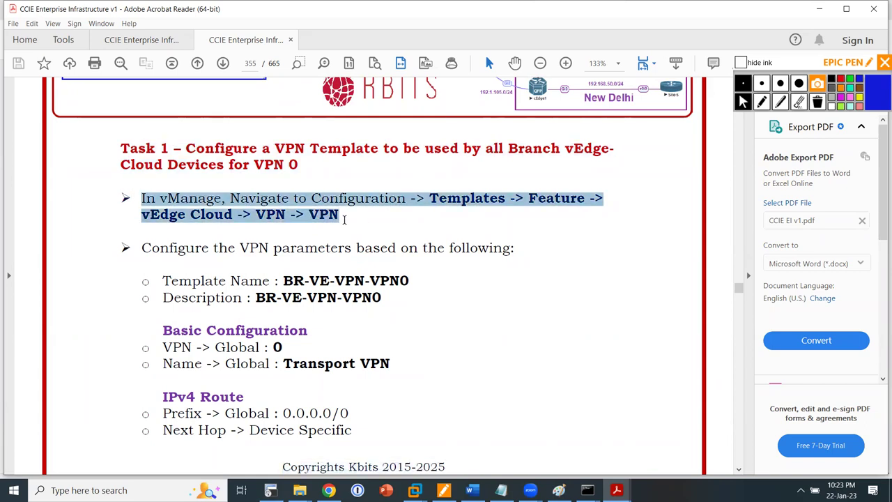
pyautogui.moveTo(141, 248); pyautogui.dragTo(356, 433)
# Scroll the workbook up to its Table of Contents, then return to KBITS Live.
pyautogui.scroll(-10, 351, 432)
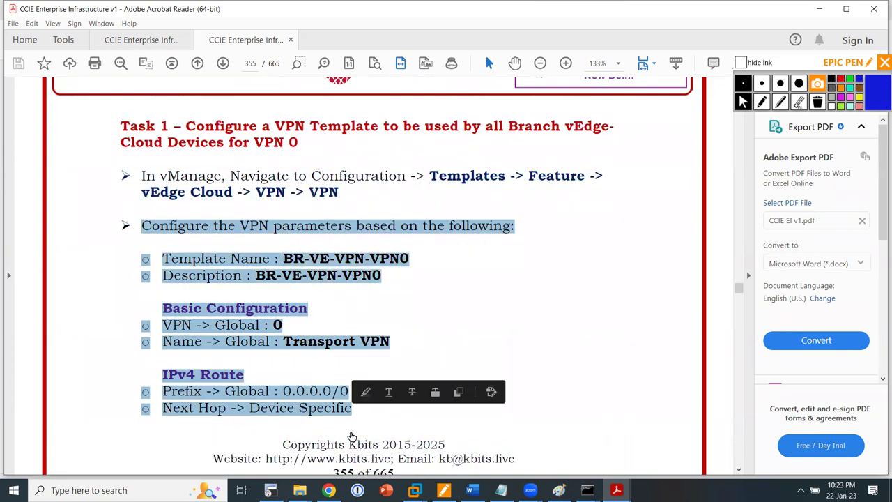
pyautogui.scroll(-2, 352, 432)
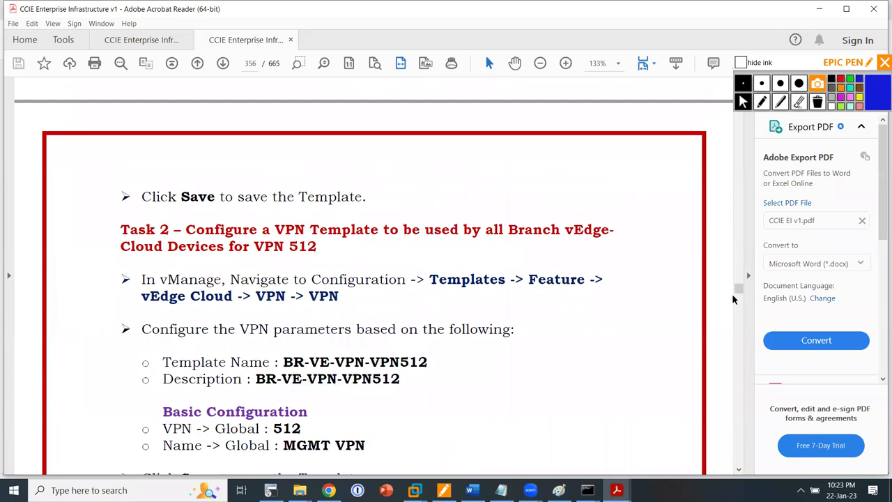
pyautogui.moveTo(738, 291); pyautogui.dragTo(664, 162)
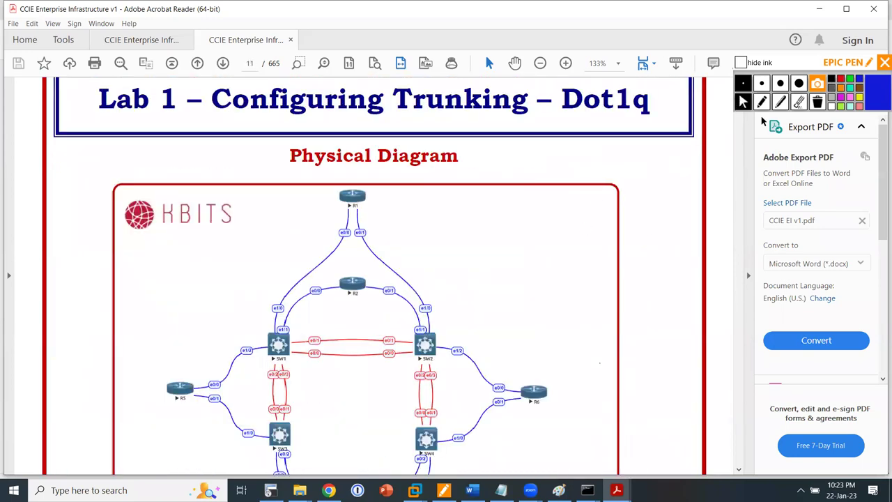
pyautogui.click(791, 88)
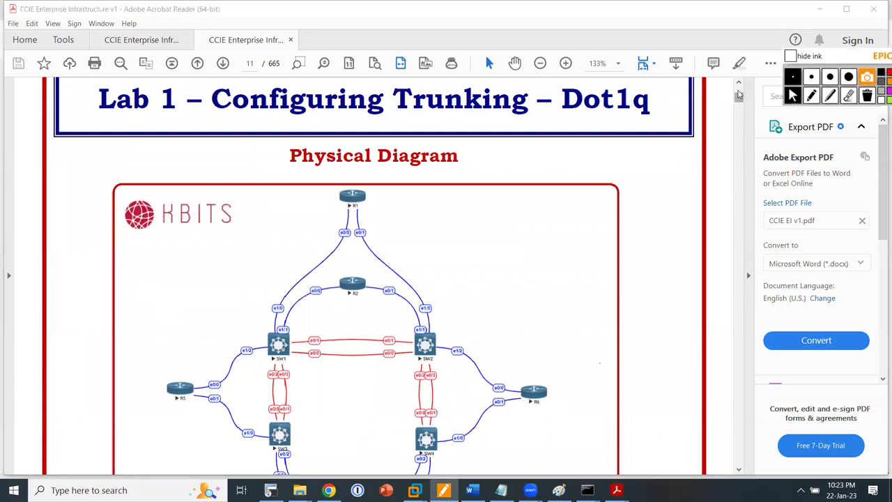
pyautogui.scroll(5, 655, 153)
pyautogui.scroll(5, 570, 214)
pyautogui.scroll(10, 570, 214)
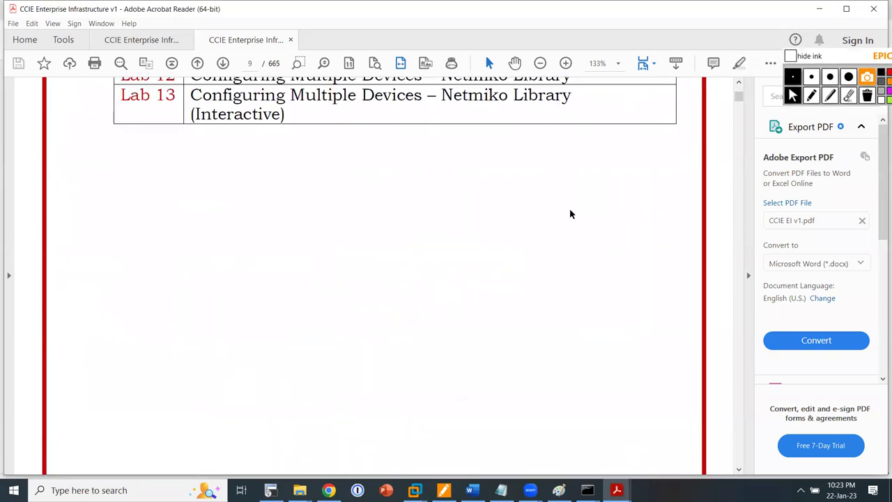
pyautogui.scroll(-4, 570, 214)
pyautogui.scroll(20, 570, 213)
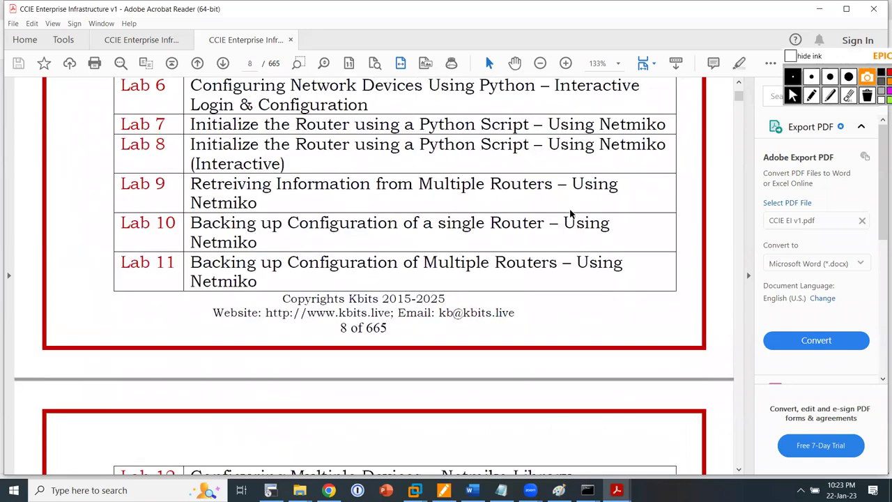
pyautogui.scroll(20, 570, 214)
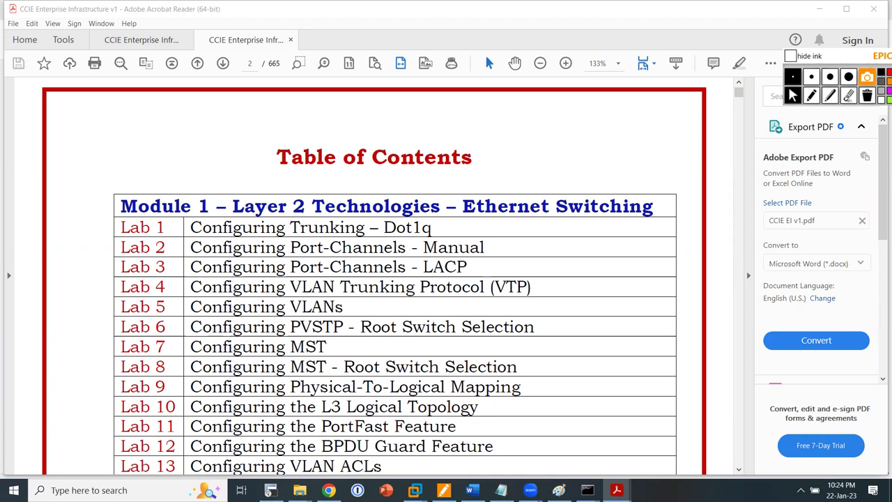
pyautogui.click(328, 490)
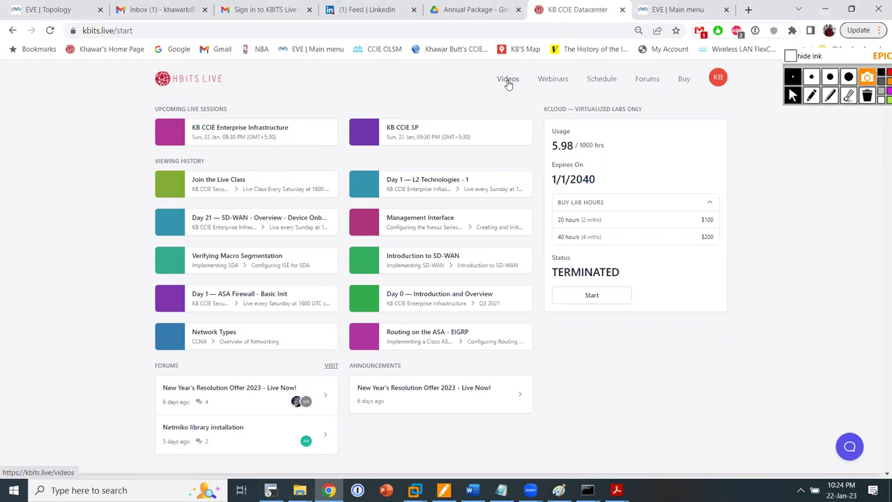
# Open the KB CCIE Enterprise Infrastructure resource files and review Eve NG 01 through Eve NG 21 zips.
pyautogui.click(508, 83)
pyautogui.click(300, 115)
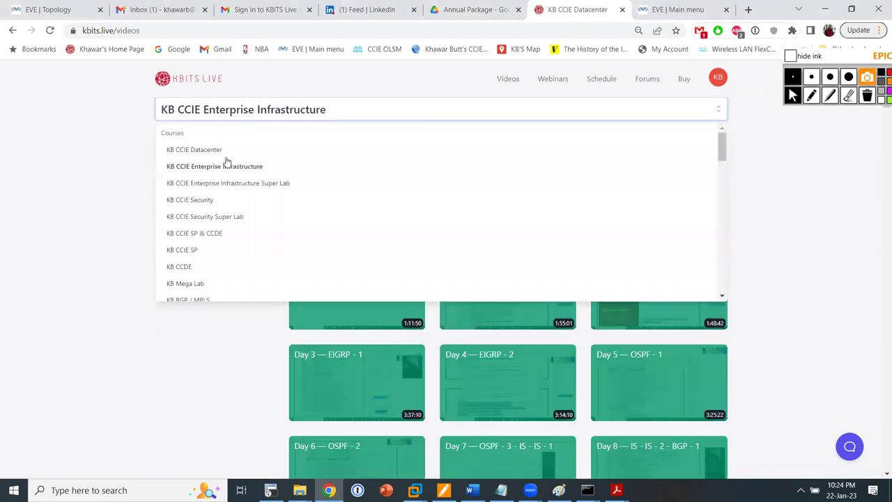
pyautogui.click(226, 165)
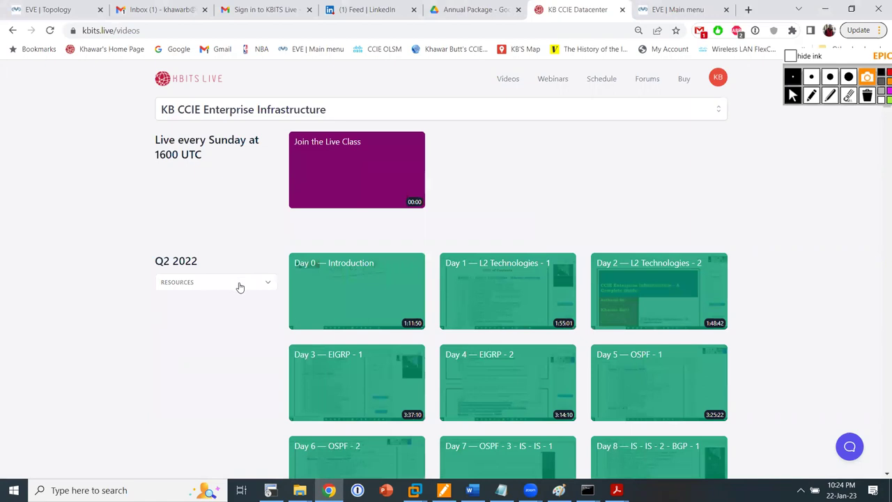
pyautogui.scroll(-2, 239, 287)
pyautogui.click(227, 145)
pyautogui.scroll(-3, 196, 309)
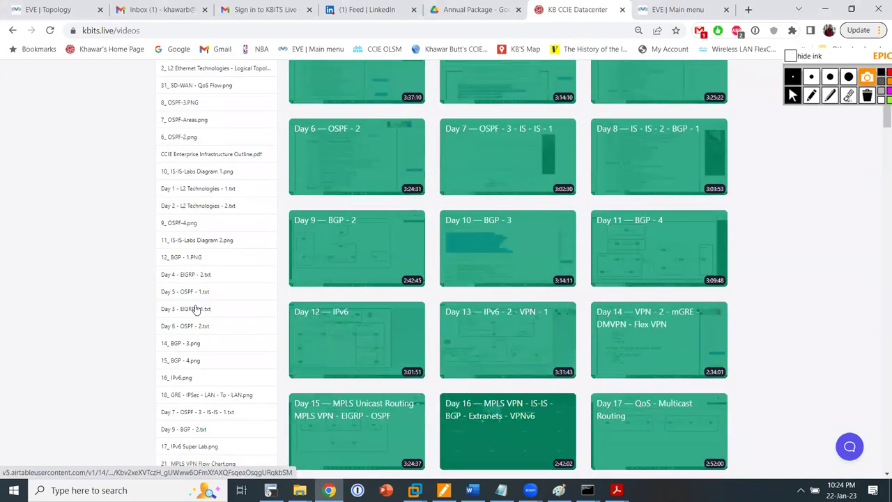
pyautogui.scroll(-7, 196, 309)
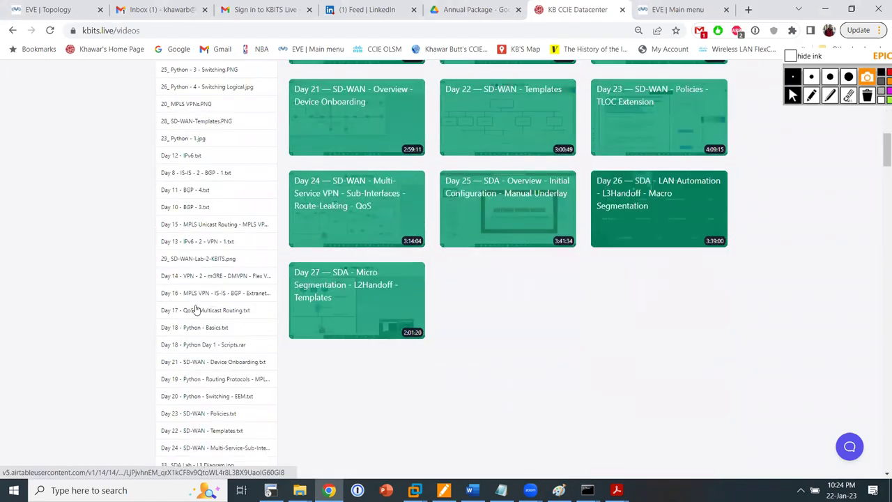
pyautogui.scroll(-5, 196, 309)
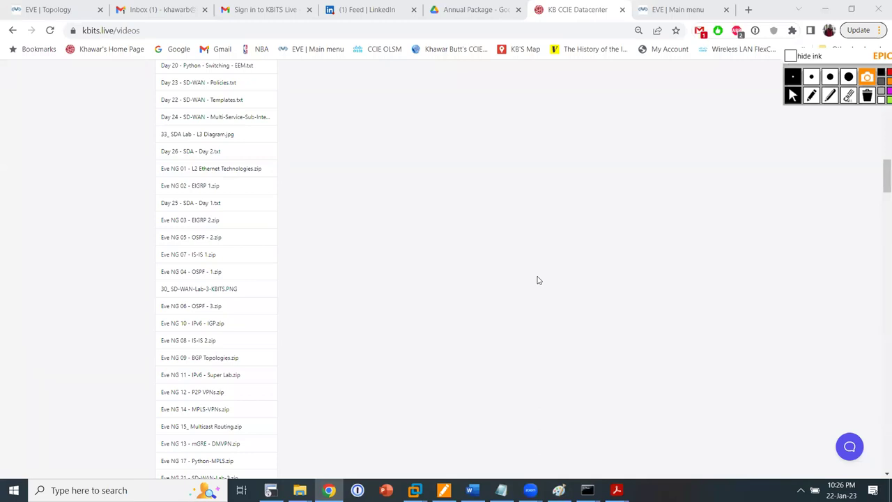
pyautogui.scroll(-1, 510, 179)
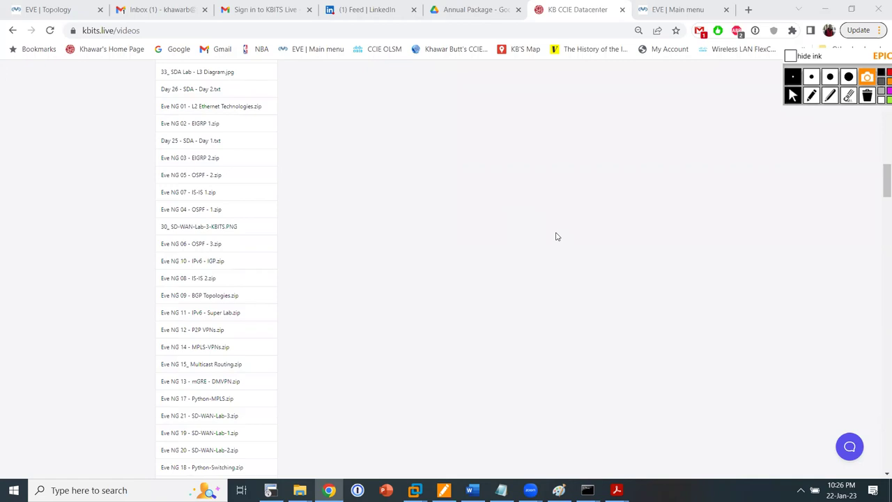
# Stop all nodes in the Lab 27 Python ASA topology and close the lab.
pyautogui.click(47, 9)
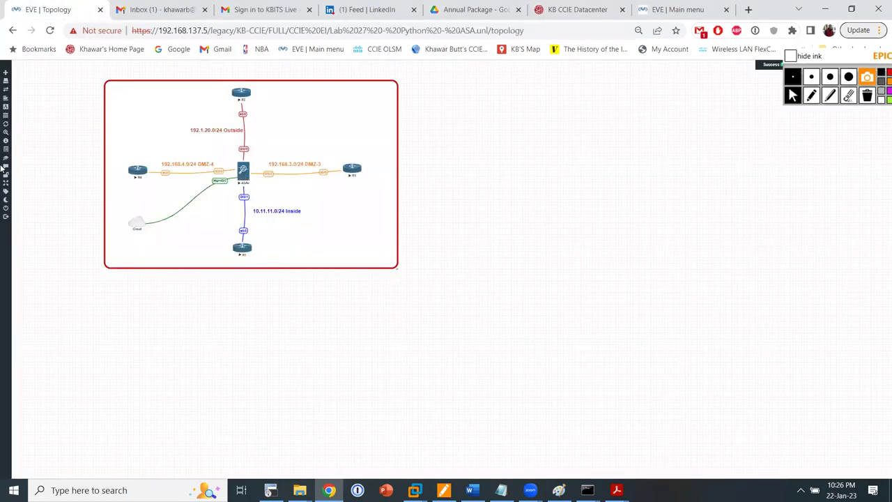
pyautogui.click(19, 118)
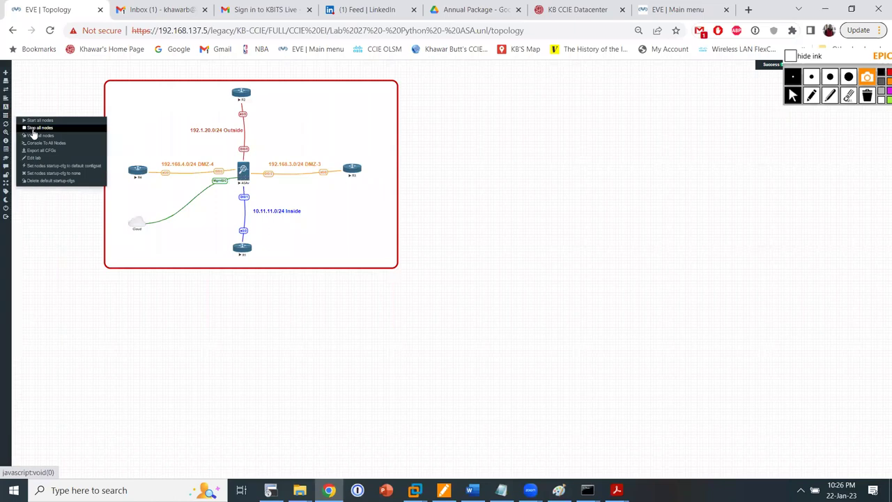
pyautogui.click(33, 134)
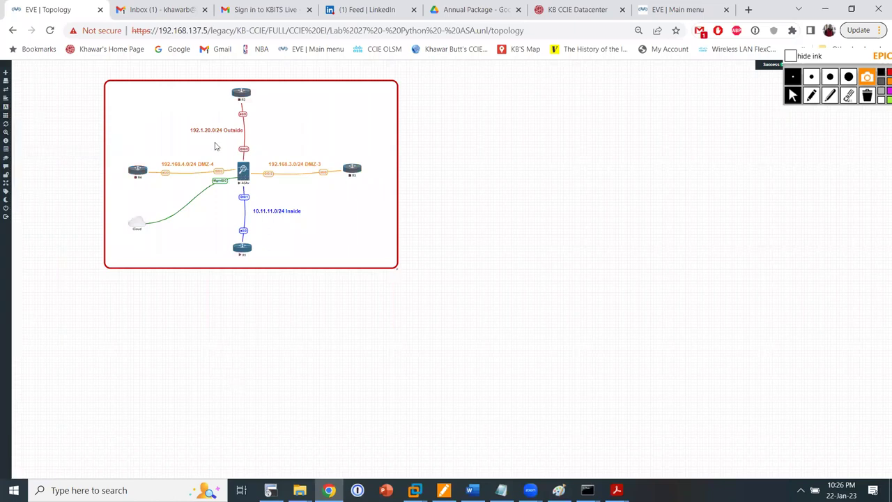
pyautogui.click(20, 208)
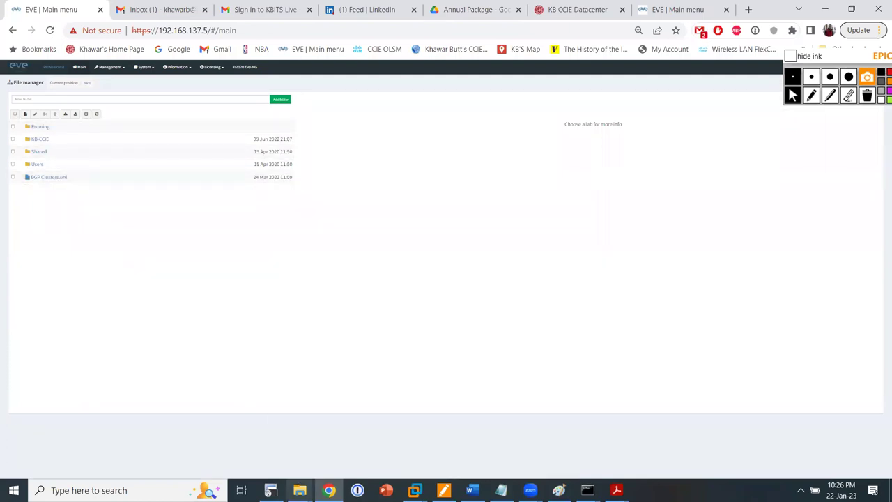
# In File Explorer, browse to Annual Package > CCIE Ent Infra > 5. CCIE EI - May-22 > Eve-NG.
pyautogui.click(300, 482)
pyautogui.click(52, 439)
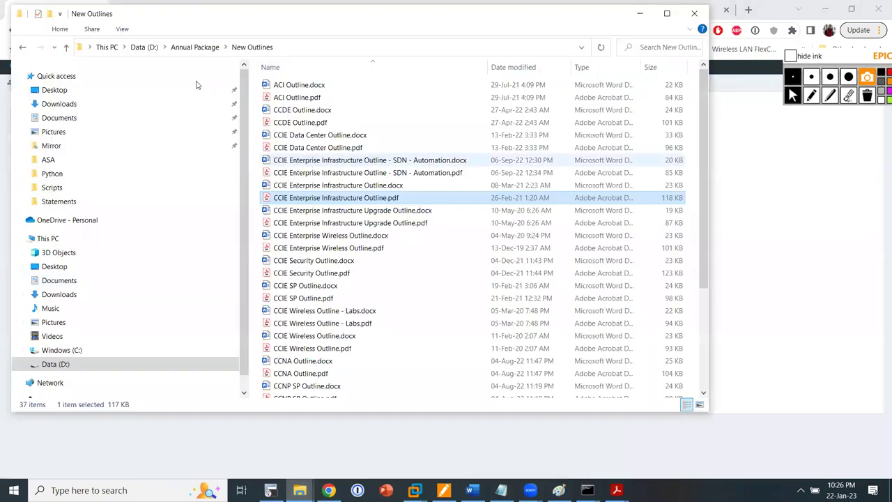
pyautogui.click(195, 46)
pyautogui.doubleClick(287, 122)
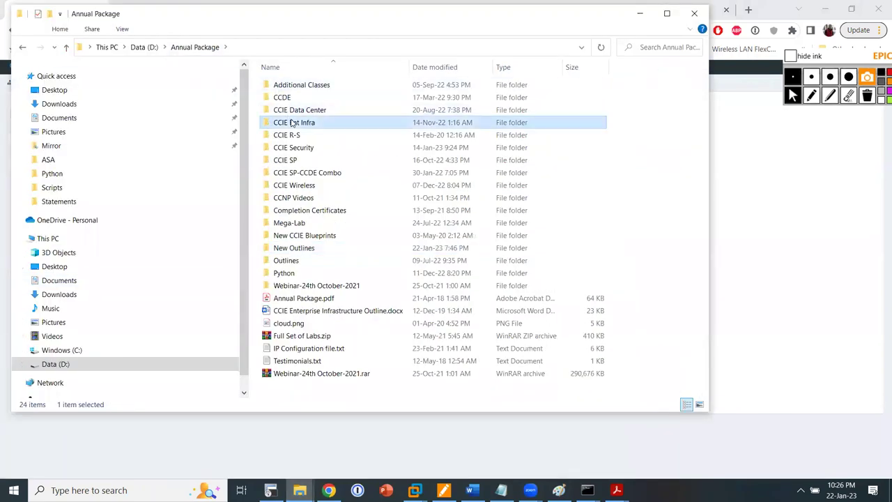
pyautogui.doubleClick(291, 135)
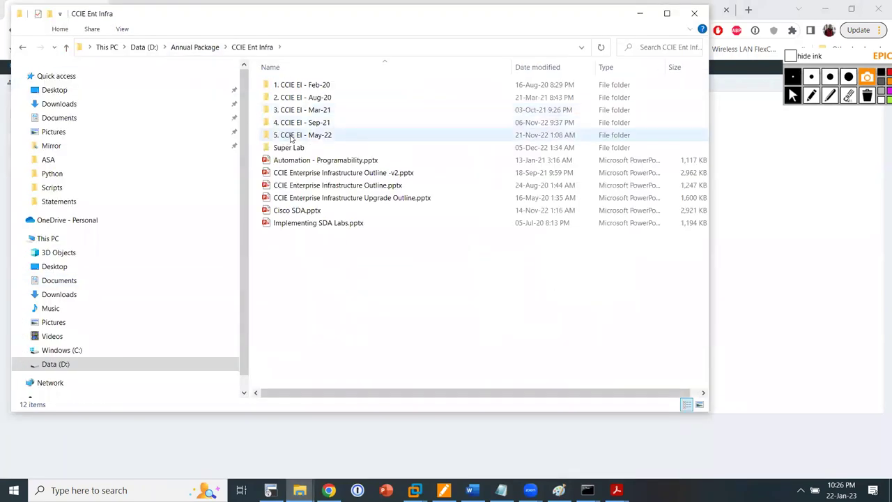
pyautogui.doubleClick(290, 122)
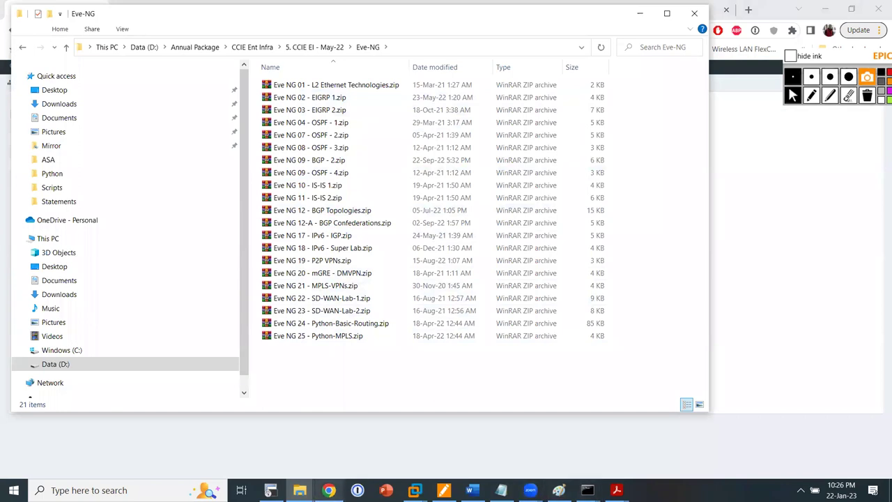
pyautogui.click(328, 490)
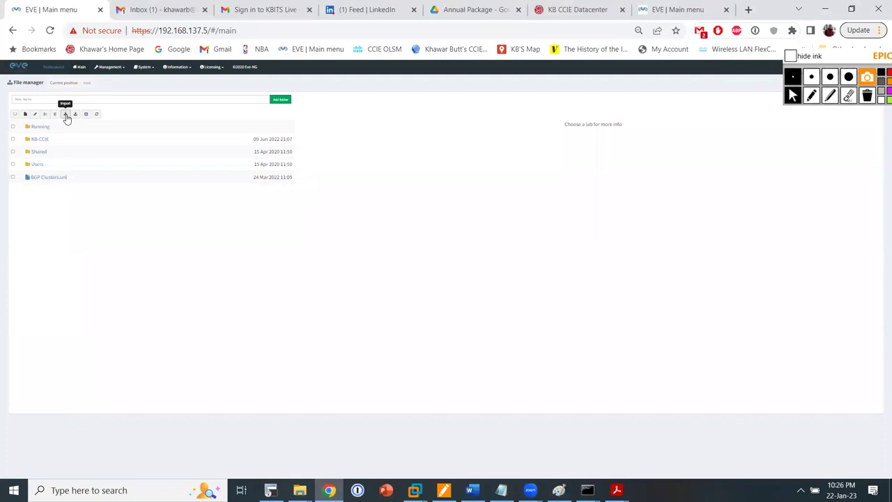
# Choose Eve NG 02 - EIGRP 1.zip from the May-22 Eve-NG folder for import.
pyautogui.click(66, 115)
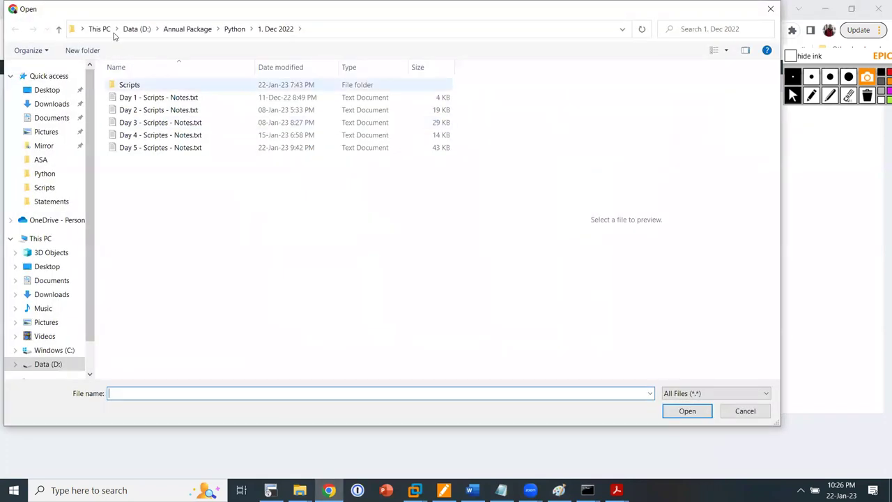
pyautogui.click(137, 30)
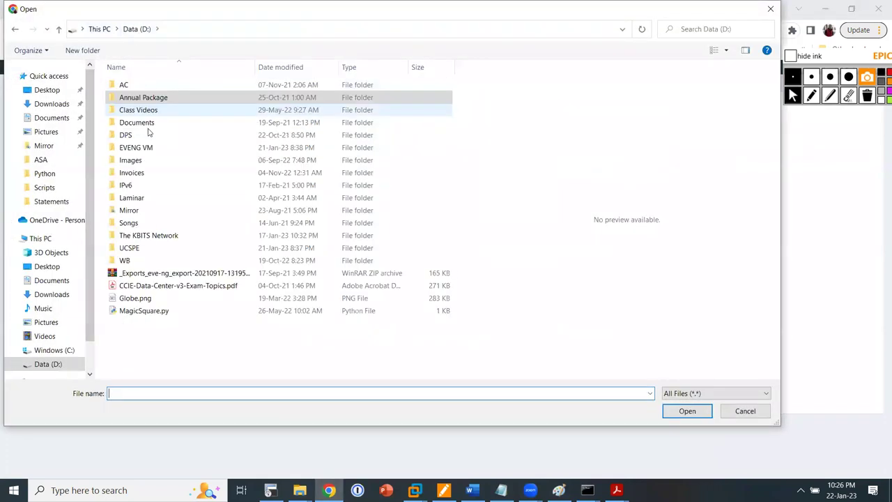
pyautogui.doubleClick(148, 102)
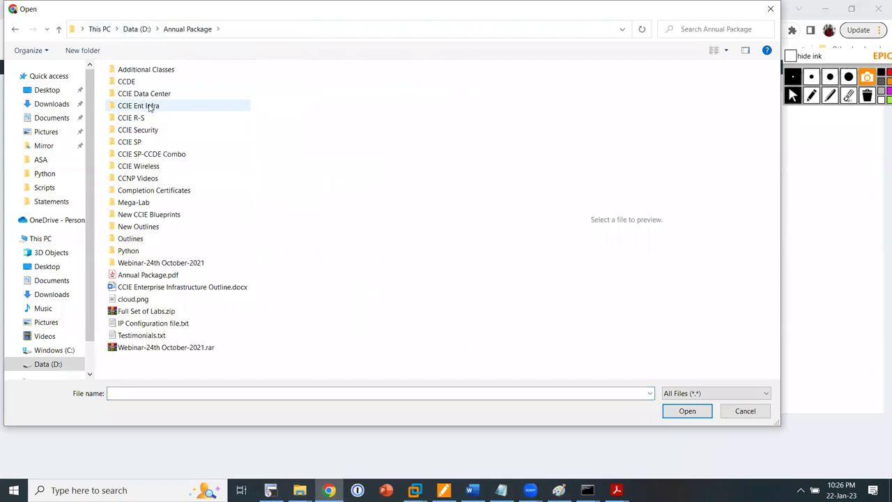
pyautogui.doubleClick(150, 106)
pyautogui.doubleClick(150, 134)
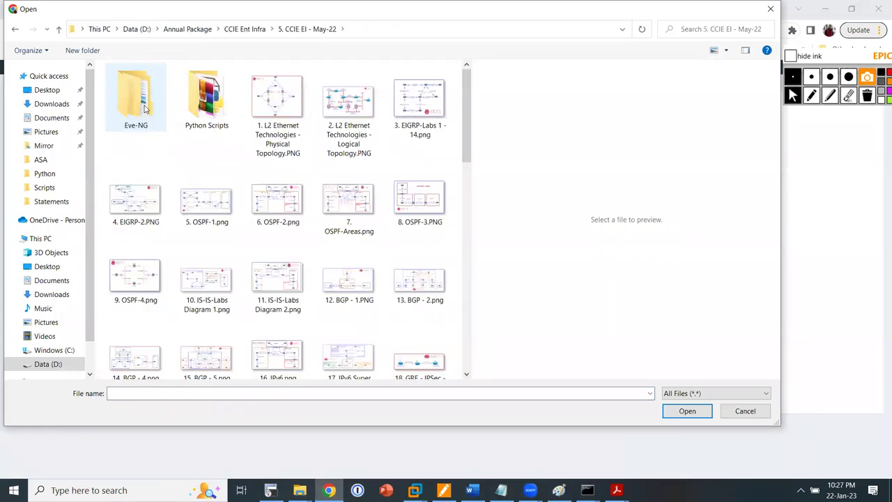
pyautogui.doubleClick(147, 111)
pyautogui.click(165, 99)
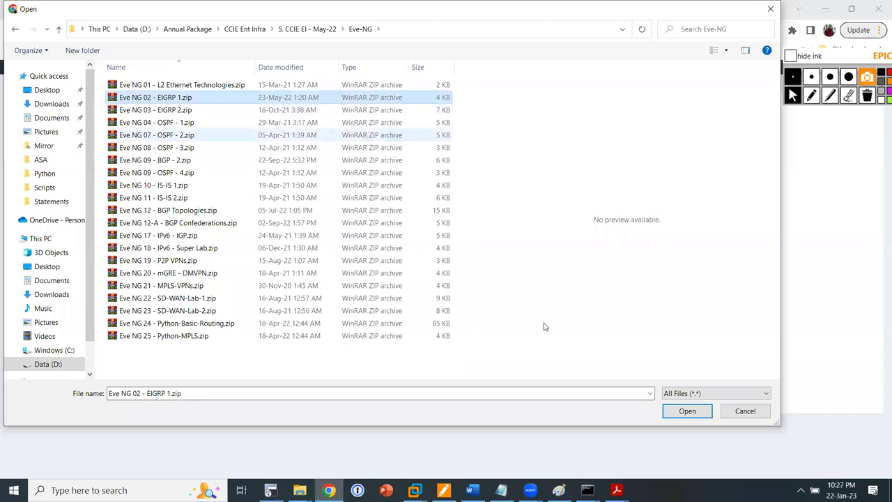
pyautogui.click(687, 410)
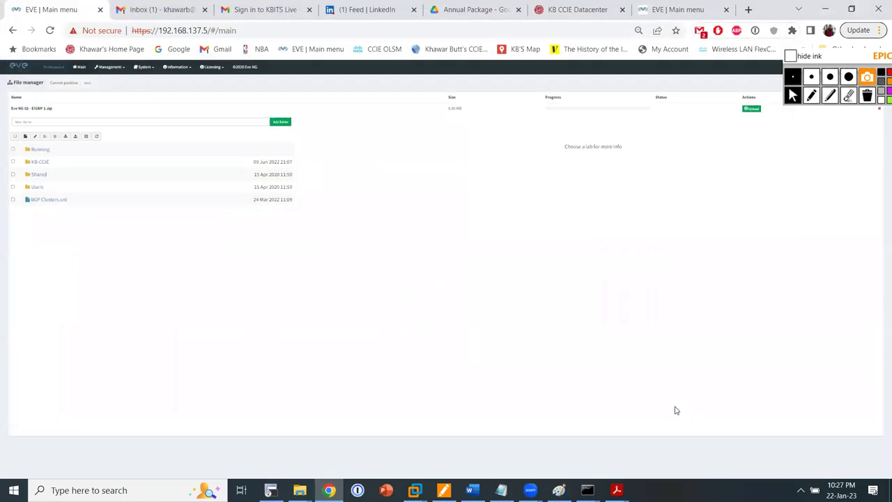
# Upload the EIGRP lab and open the Labs 1 - 14-EIGRP topology.
pyautogui.click(753, 109)
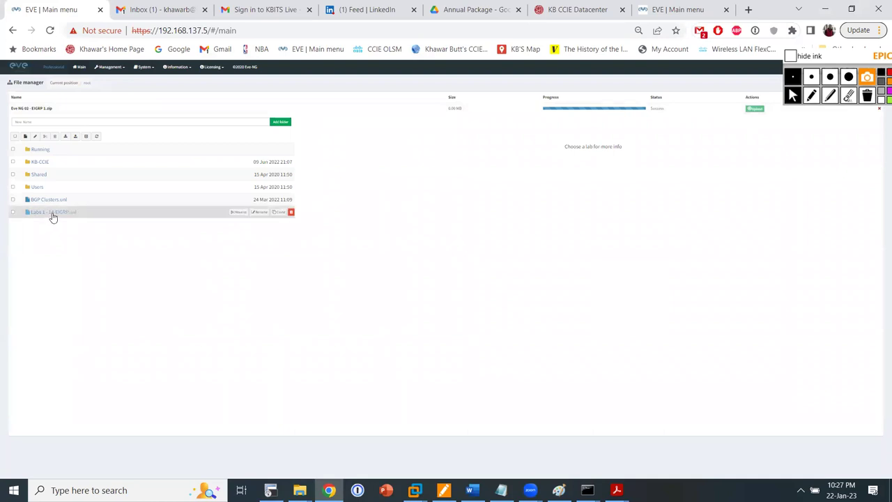
pyautogui.click(52, 213)
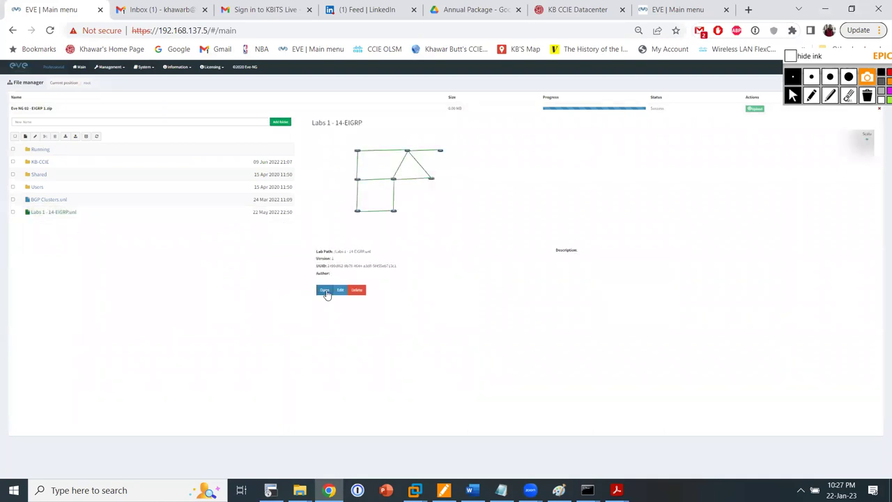
pyautogui.click(325, 292)
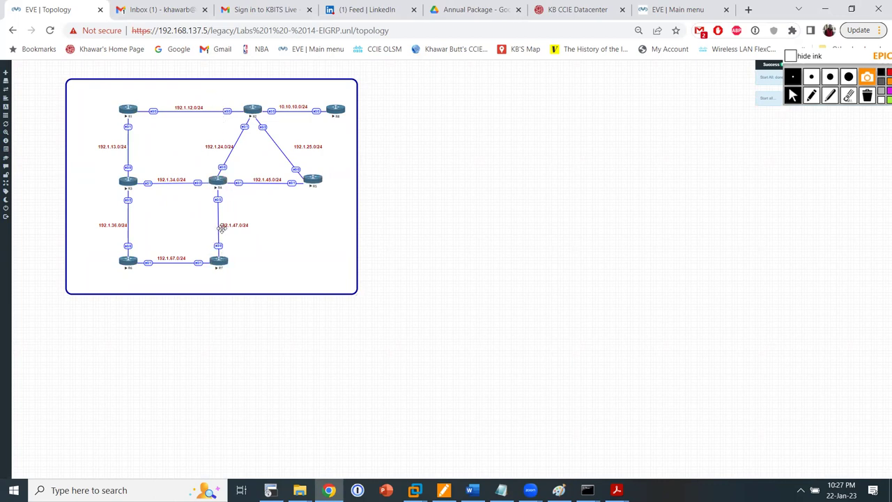
# Open R6's console, enable, and run 'sh ip int brief' to list its interfaces.
pyautogui.click(130, 263)
pyautogui.press('Return')
pyautogui.press('Return')
pyautogui.press('Return')
pyautogui.press('Return')
pyautogui.press('Return')
pyautogui.press('Return')
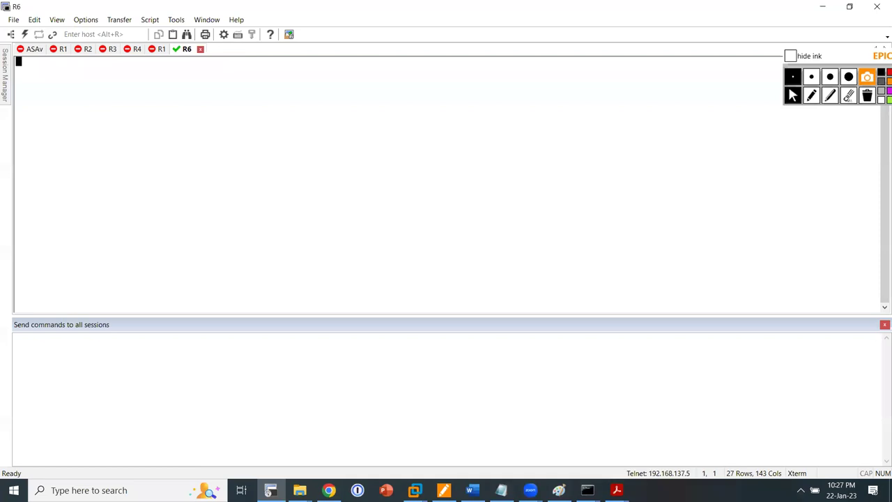
pyautogui.write('en')
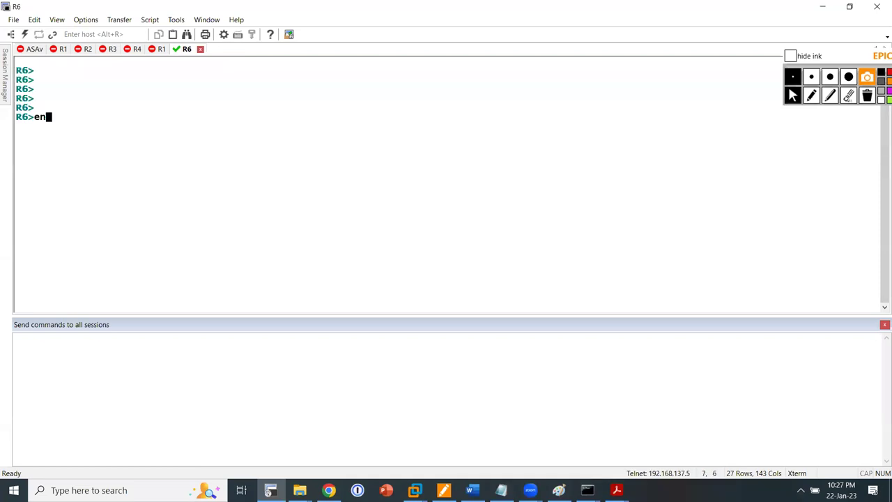
pyautogui.press('Return')
pyautogui.press('Return')
pyautogui.write('sh ip int brief')
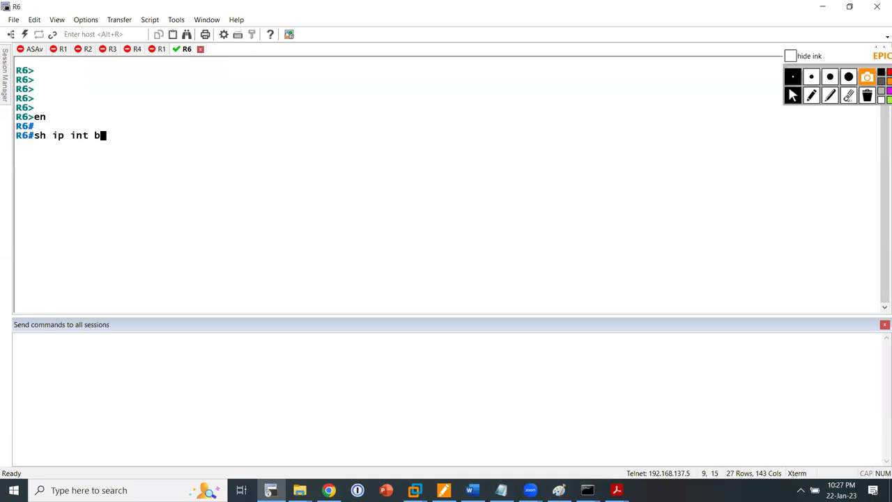
pyautogui.press('Return')
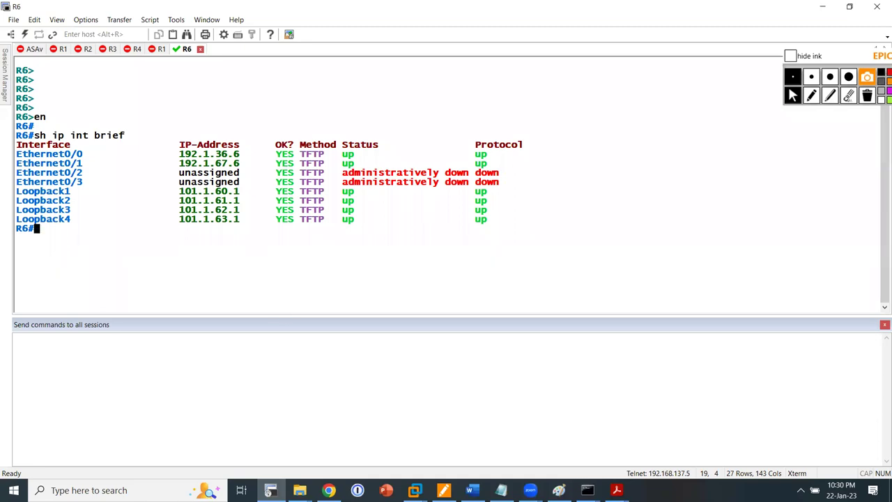
# Bring up the Eve-NG Explorer window and go to Annual Package > New Outlines.
pyautogui.moveTo(299, 489)
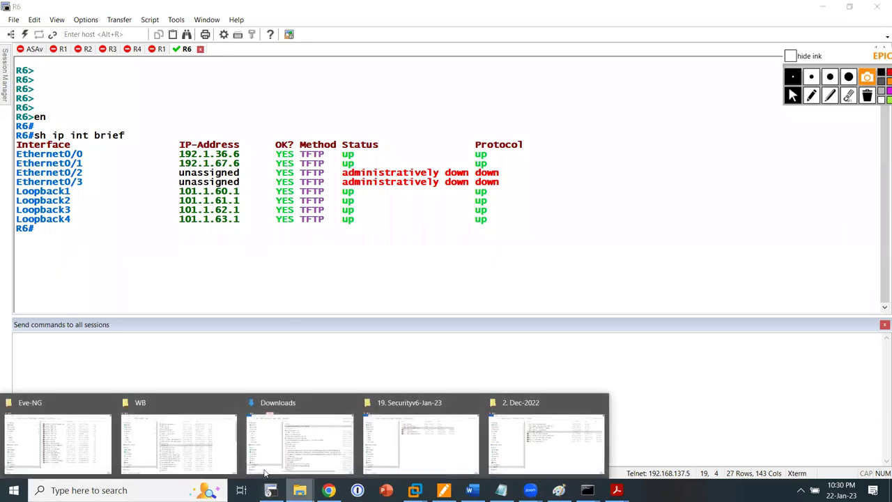
pyautogui.click(80, 441)
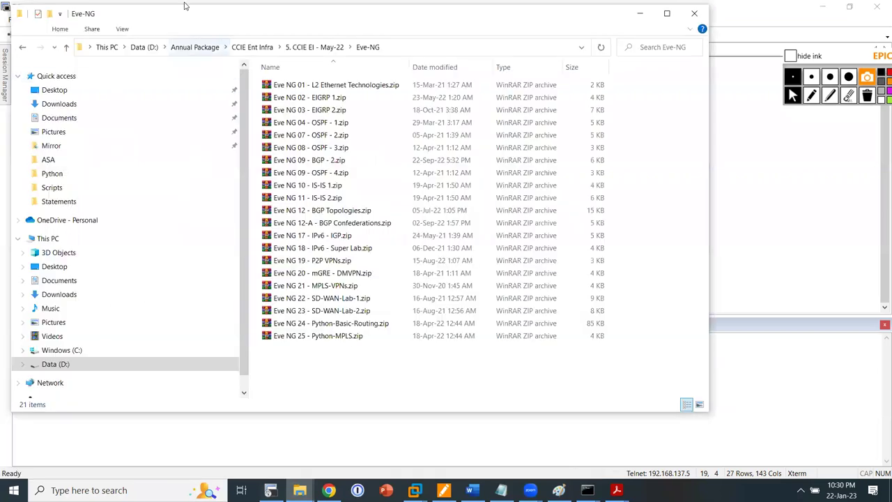
pyautogui.click(194, 46)
pyautogui.click(303, 249)
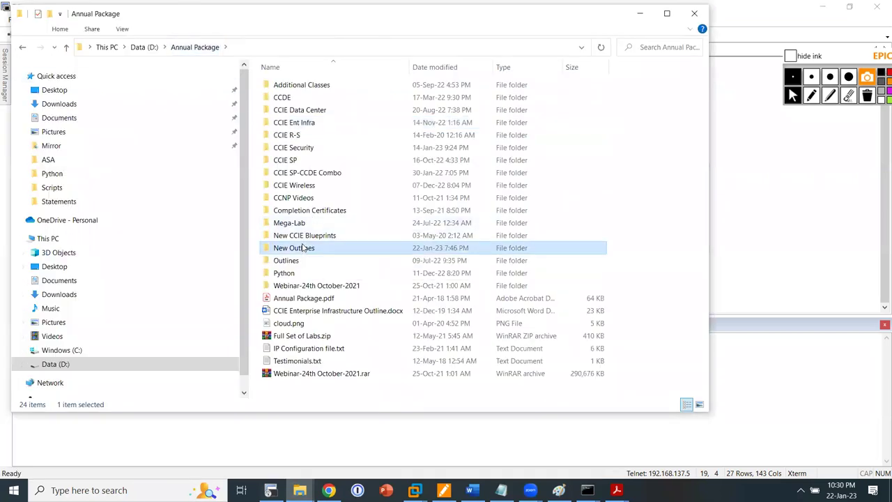
pyautogui.doubleClick(304, 248)
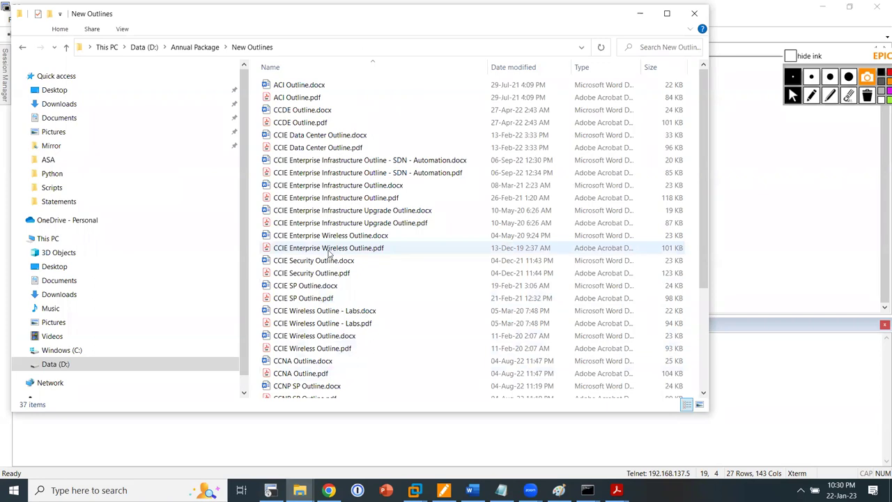
# Find CCIE SP Outline.pdf among the outline files and open it.
pyautogui.scroll(-2, 329, 251)
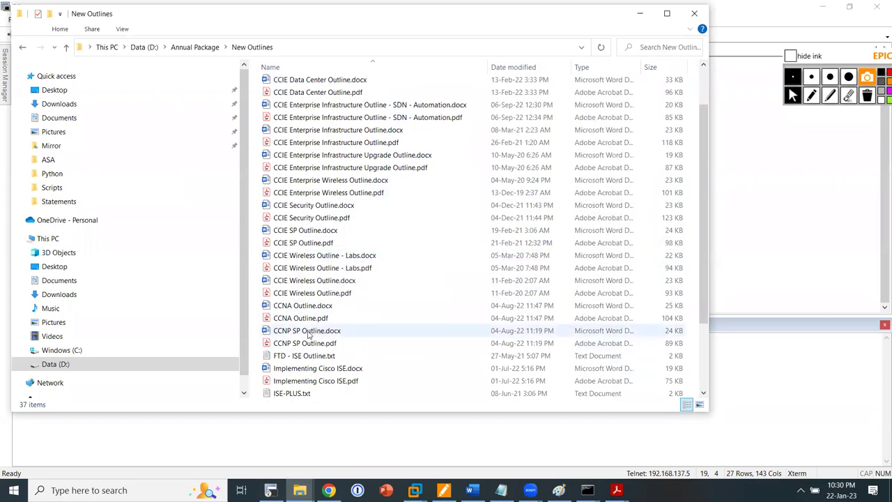
pyautogui.scroll(1, 310, 164)
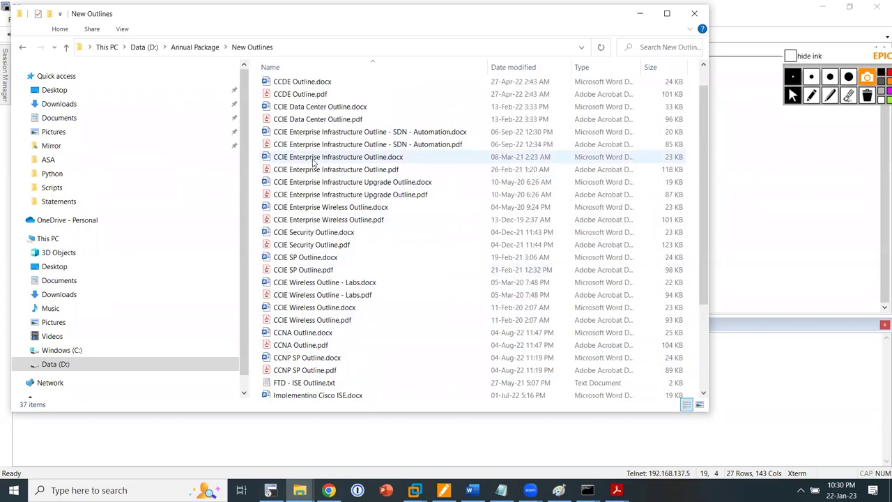
pyautogui.doubleClick(308, 270)
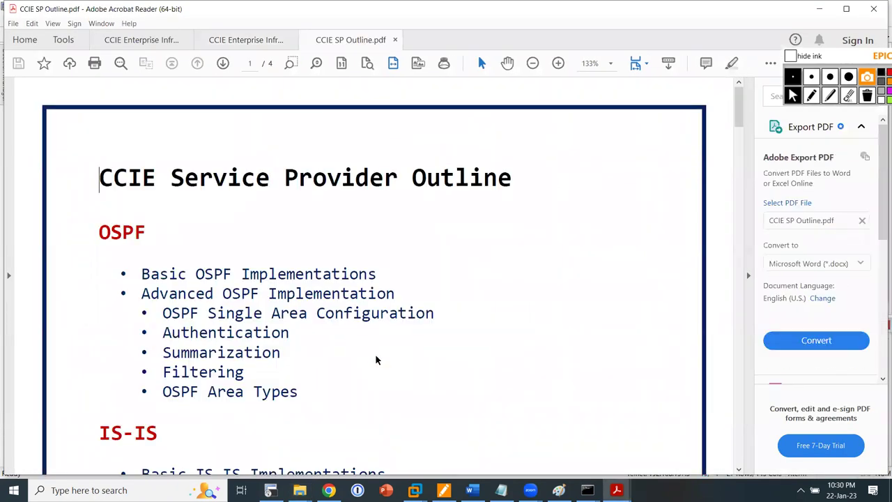